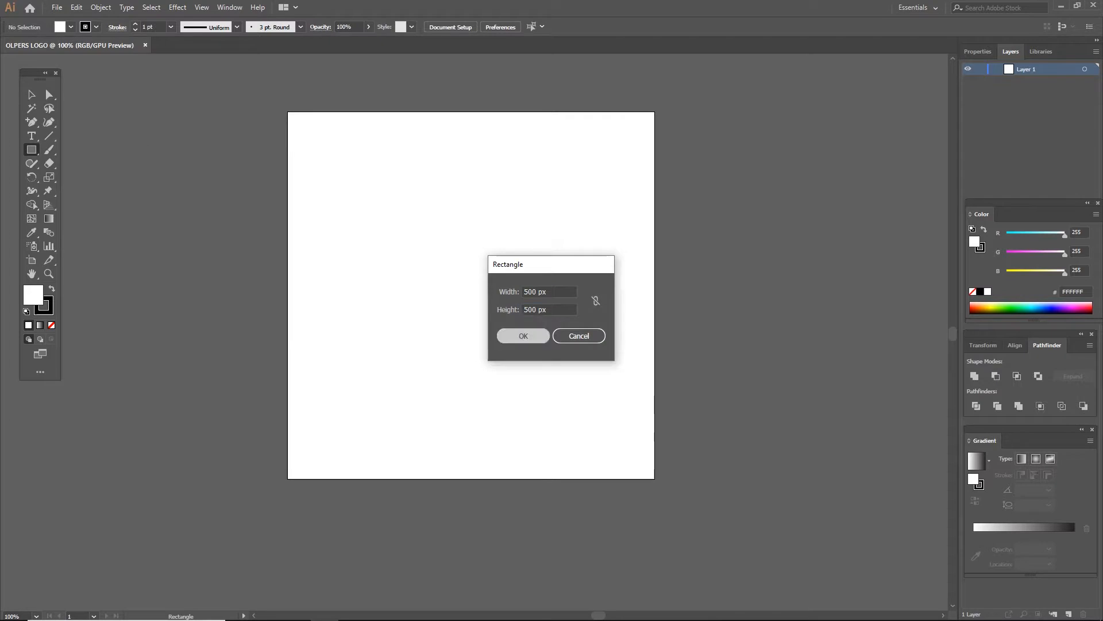
Draw a 500 by 500 px white background rectangle, lock its layer and add a layer named TEXT.
left_click(7, 44)
left_click(540, 27)
left_click(492, 27)
left_click(980, 69)
Add the text OLPERS on the artboard in Lato Black at 24 pt.
scroll(679, 255, "up", 1)
left_click_drag(679, 256, 802, 276)
key("t")
left_click(542, 27)
left_click(494, 118)
left_click(636, 27)
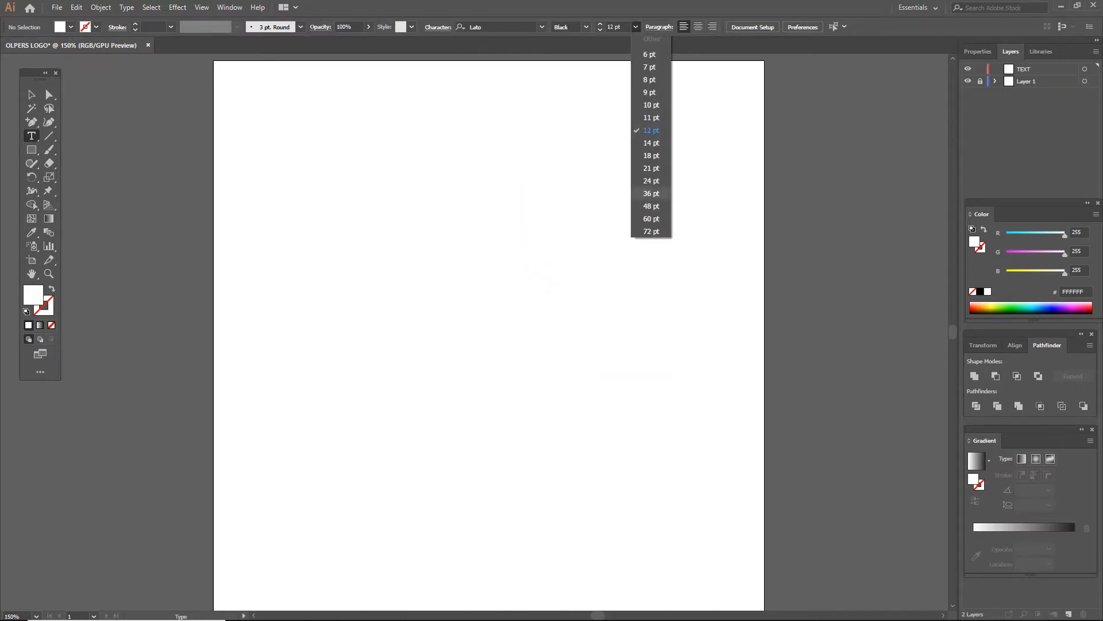
left_click(651, 179)
left_click(480, 281)
type("OLPERS")
Enlarge the OLPERS text and position it on the artboard.
left_click_drag(579, 289, 746, 342)
scroll(589, 192, "up", 1)
scroll(794, 249, "up", 1)
left_click_drag(794, 249, 917, 250)
left_click_drag(924, 193, 911, 197)
Convert the OLPERS text to outlines and ungroup it into separate letters.
right_click(567, 252)
left_click(608, 329)
left_click(678, 449)
right_click(664, 336)
left_click(695, 411)
left_click(698, 448)
Delete the surplus anchor points along the inner and outer edges of the R's leg to simplify its contour.
scroll(693, 369, "up", 1)
scroll(866, 315, "up", 1)
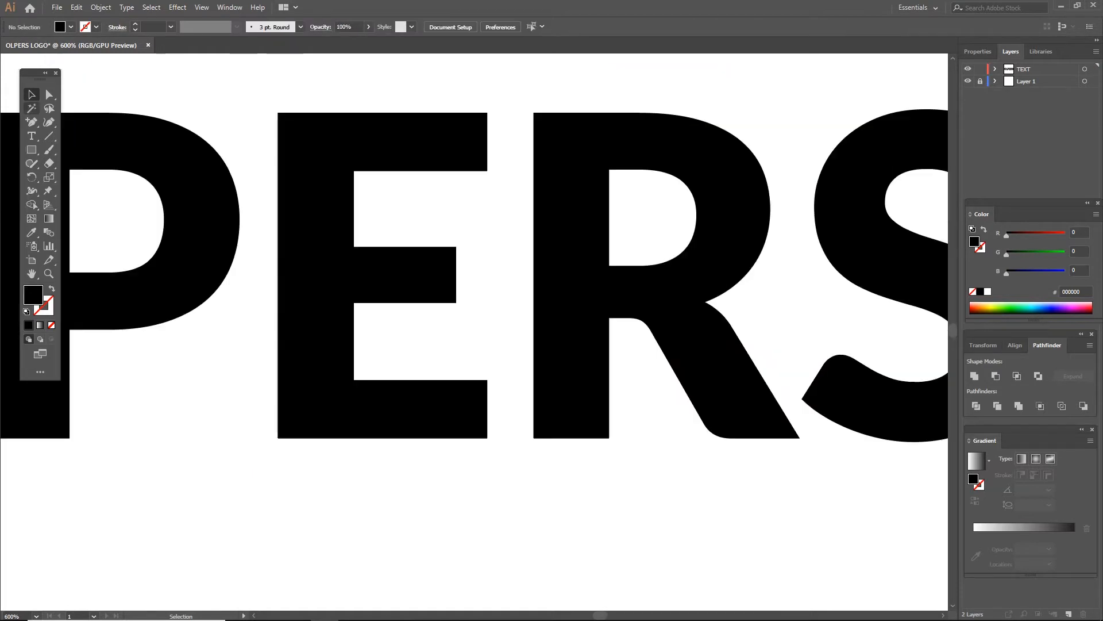
key("v")
left_click(597, 313)
scroll(605, 323, "up", 3)
key("minus")
left_click(675, 308)
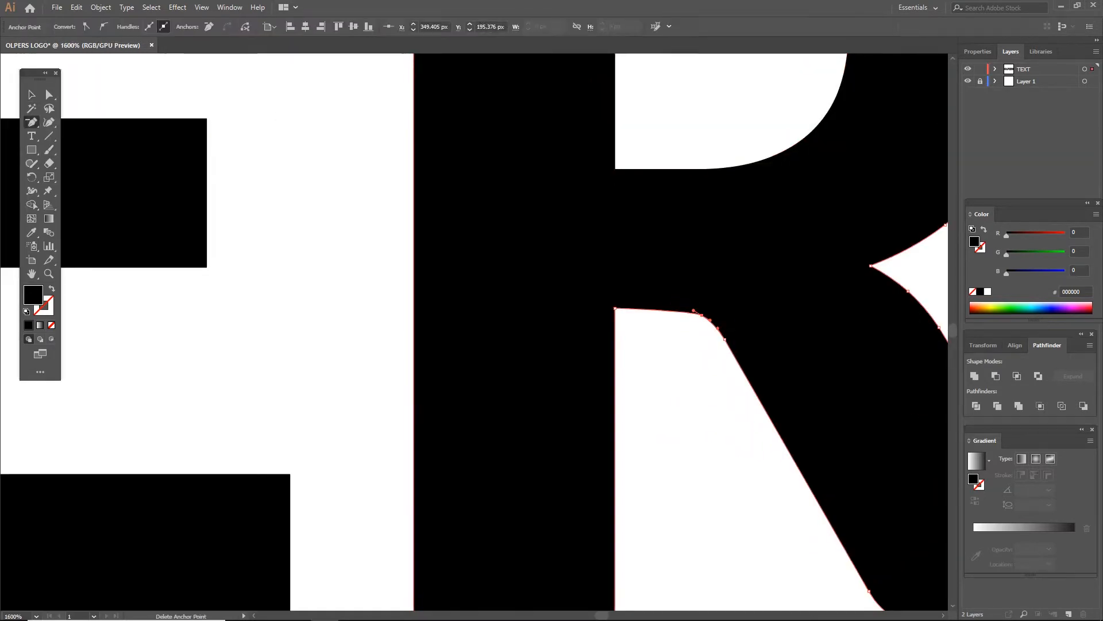
left_click_drag(869, 586, 589, 357)
left_click(589, 361)
left_click_drag(659, 98, 674, 231)
left_click(674, 231)
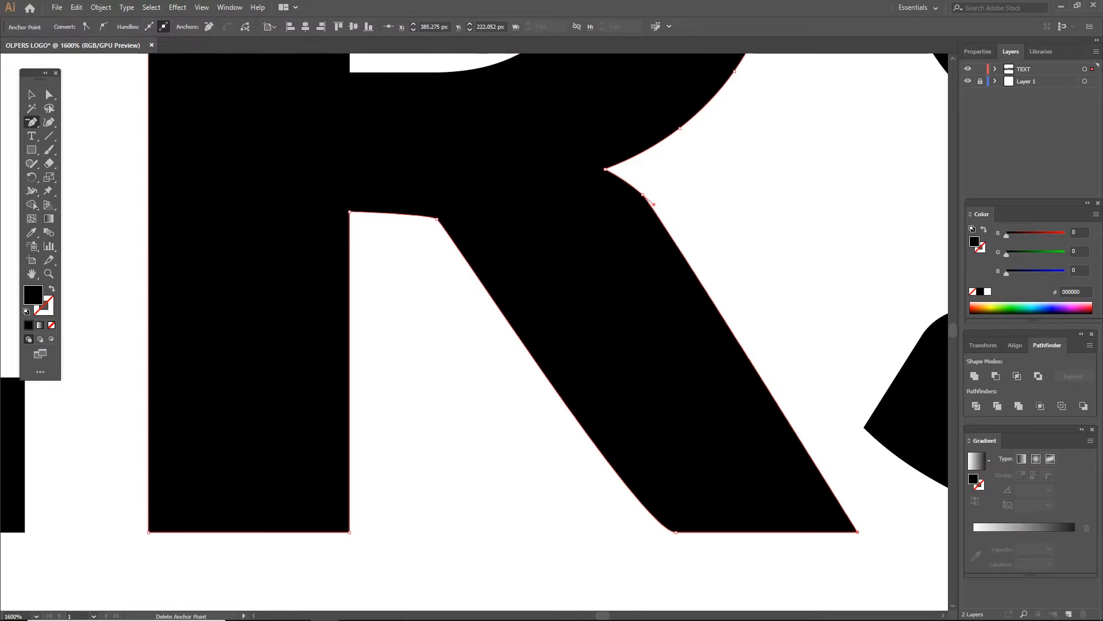
left_click(643, 194)
left_click_drag(643, 194, 748, 454)
Refine the contour of the R's leg by repositioning its remaining anchor points.
key("v")
scroll(437, 305, "down", 2)
key("a")
scroll(480, 379, "up", 4)
left_click(520, 430)
left_click_drag(520, 429, 550, 427)
left_click_drag(575, 413, 575, 409)
key("ctrl+z")
left_click(517, 471)
scroll(701, 535, "down", 1)
Fine-tune the two corners at the foot of the R's leg.
left_click_drag(701, 534, 384, 132)
left_click_drag(607, 524, 601, 524)
left_click_drag(870, 519, 860, 514)
left_click(753, 598)
Cover the R's counter with a rectangle, match its fill to the letter and unite both into one shape.
scroll(753, 598, "down", 3)
scroll(517, 345, "up", 1)
key("m")
left_click(71, 27)
left_click(81, 54)
mouse_move(499, 242)
left_mouse_down()
mouse_move(510, 269)
mouse_move(662, 405)
left_mouse_up()
key("v")
left_click_drag(662, 324, 678, 324)
left_click_drag(589, 242, 589, 249)
key("i")
left_click(592, 231)
key("v")
left_click(592, 231, "shift")
left_click(974, 376)
left_click(790, 379)
Draw a red rectangle in the R's bowl, round its two outer corners and adjust its size and position.
key("m")
left_click(70, 27)
left_click(39, 47)
left_click_drag(497, 260, 642, 372)
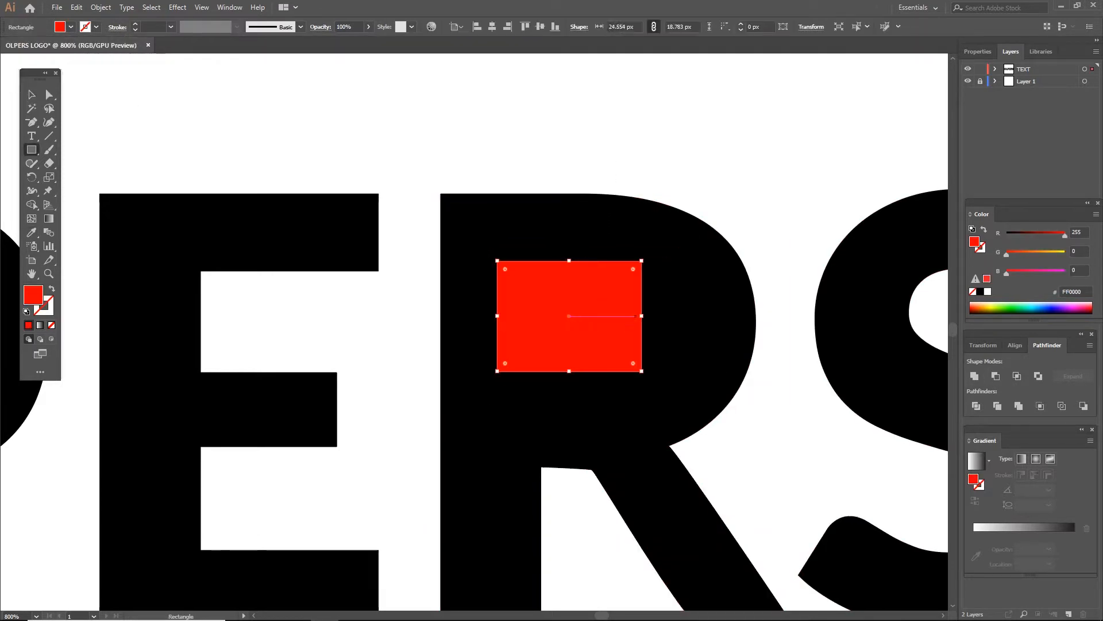
left_click_drag(589, 334, 599, 297)
left_click_drag(599, 341, 619, 352)
left_click(785, 368)
left_click_drag(628, 333, 601, 337)
left_click(785, 367)
left_click(601, 339)
scroll(708, 211, "down", 1)
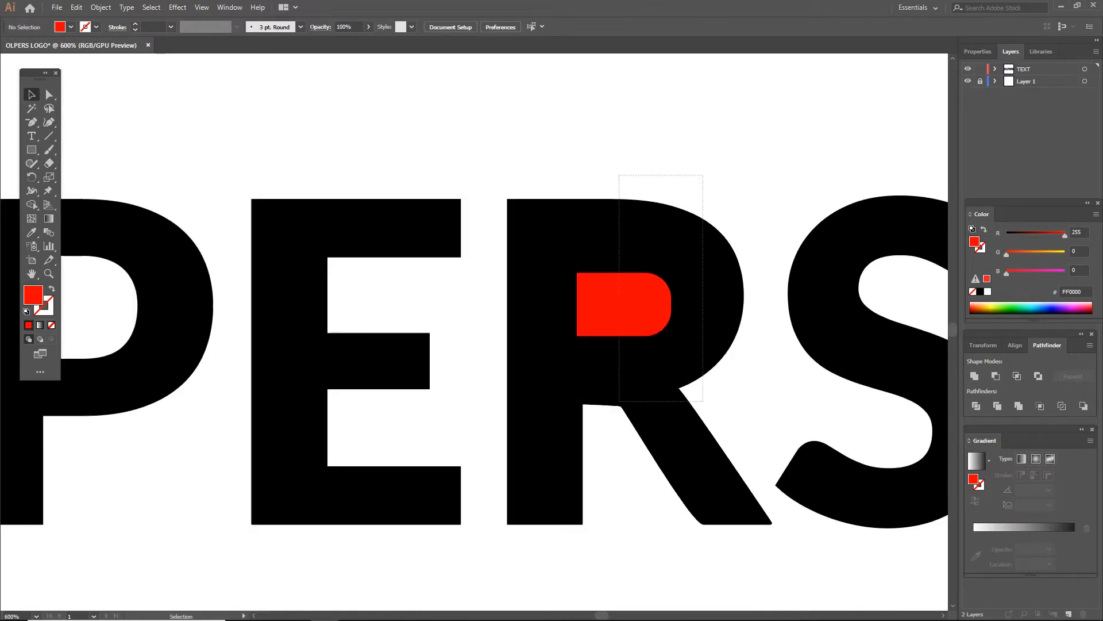
Subtract the red rounded shape from the R to form its new counter.
left_click_drag(710, 210, 643, 311)
left_click(996, 376)
left_click(758, 368)
Delete the anchor points that round the S's lower and upper terminals so both ends have straight-cut corners.
scroll(727, 420, "down", 1)
left_click_drag(727, 419, 665, 411)
left_click(770, 363)
left_click(49, 95)
scroll(704, 447, "up", 4)
left_click_drag(705, 446, 588, 498)
left_click(32, 122)
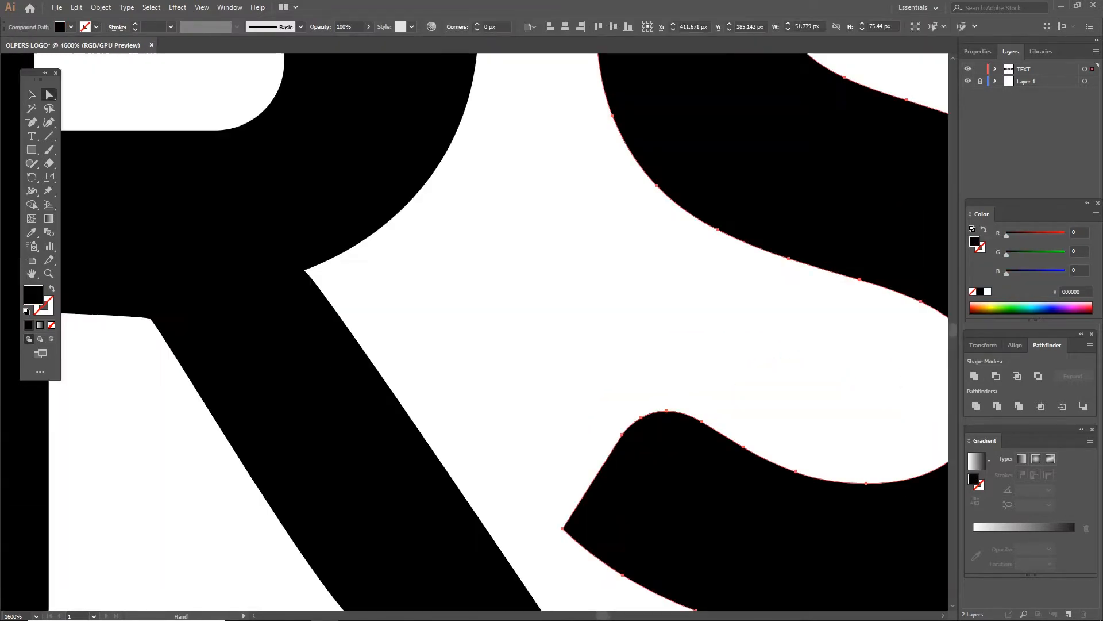
left_click(642, 416)
left_click(627, 432)
left_click_drag(862, 138, 388, 439)
left_click(615, 262)
left_click(633, 240)
left_click(631, 244)
key("Return")
key("v")
scroll(512, 318, "down", 3)
left_click(666, 322)
Lengthen the E's middle arm by about 1 px and round the letter's corners by about 1.04 px.
left_click_drag(368, 322, 741, 294)
key("a")
scroll(348, 343, "up", 2)
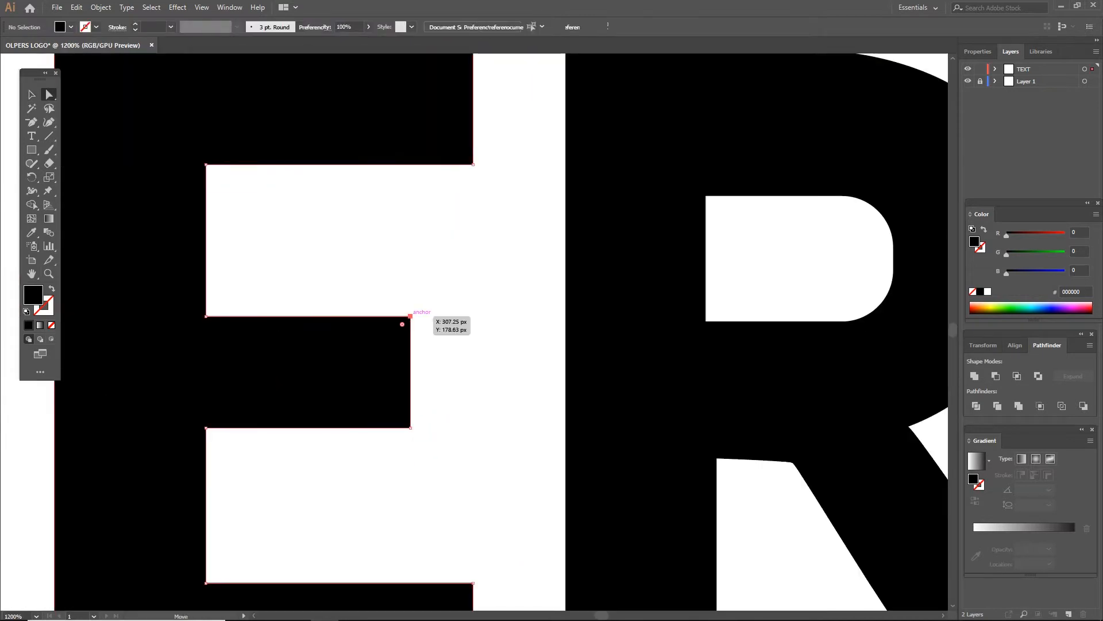
left_click(380, 329)
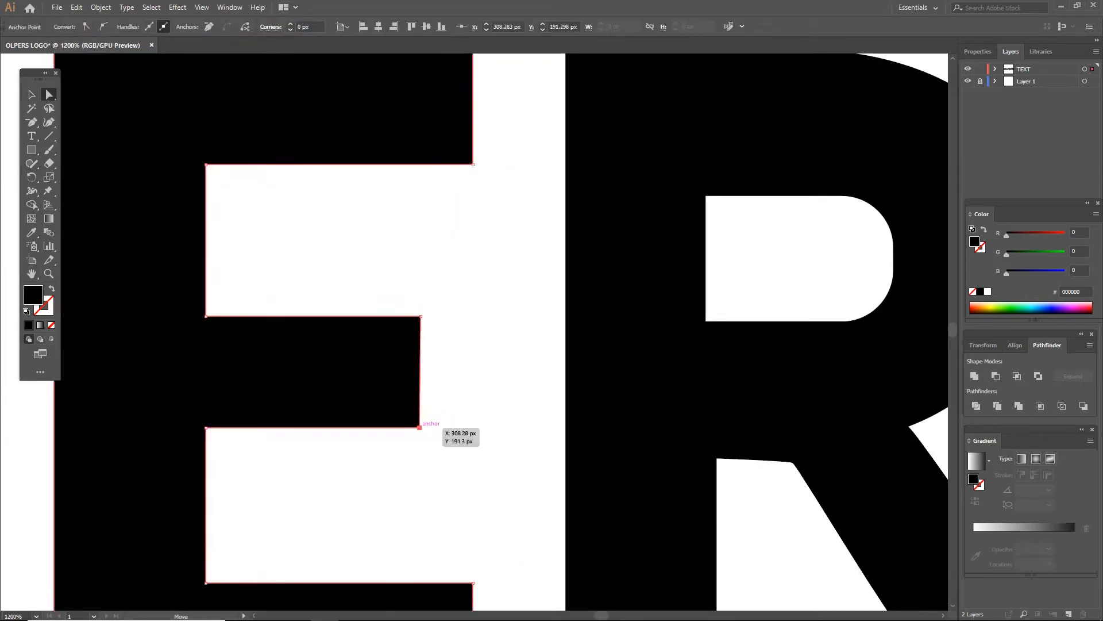
left_click(402, 367)
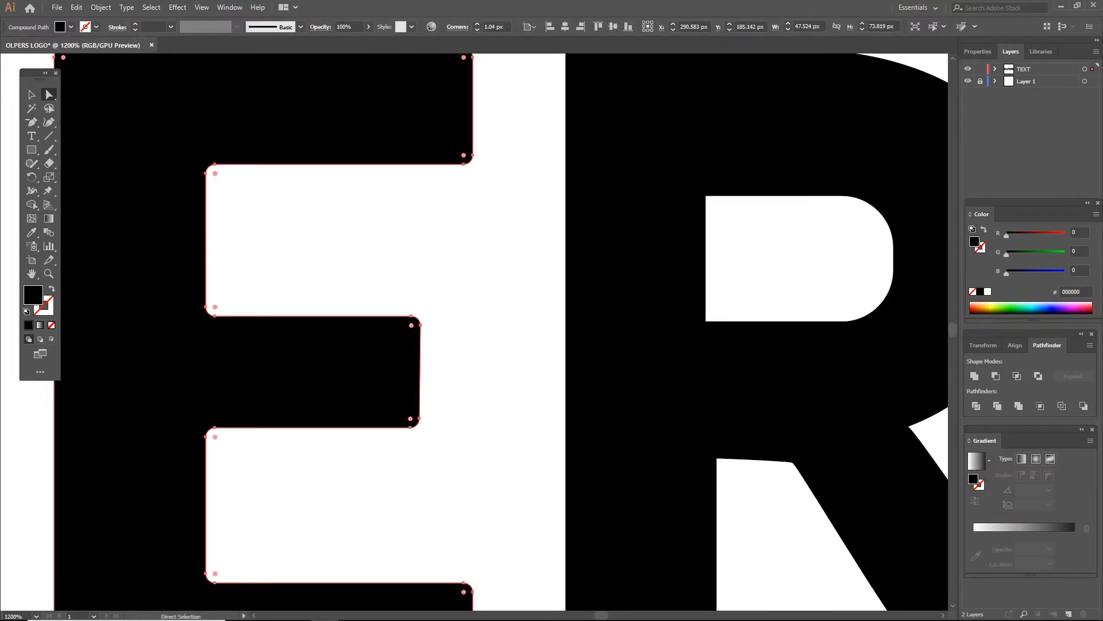
left_click(451, 305)
Cover the P's counter with a black rectangle and unite it with the letter.
scroll(449, 307, "down", 3)
left_click_drag(399, 311, 516, 324)
left_click_drag(339, 312, 423, 335)
scroll(422, 336, "up", 2)
left_click(32, 150)
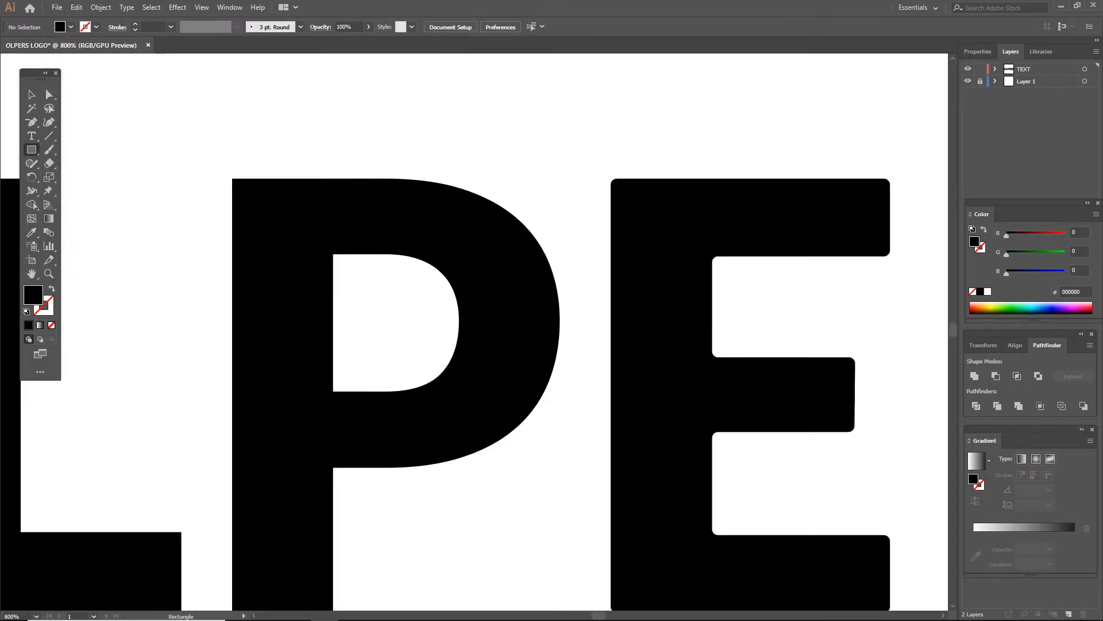
left_click(88, 219)
left_click_drag(320, 237, 469, 407)
key("v")
left_click(281, 345, "shift")
left_click(974, 376)
left_click(402, 126)
Draw a red rectangle about 22.6 by 14.1 px in the P's bowl with its two outer corners rounded.
left_click(31, 150)
left_click(71, 27)
left_click(40, 46)
left_click_drag(311, 270, 469, 372)
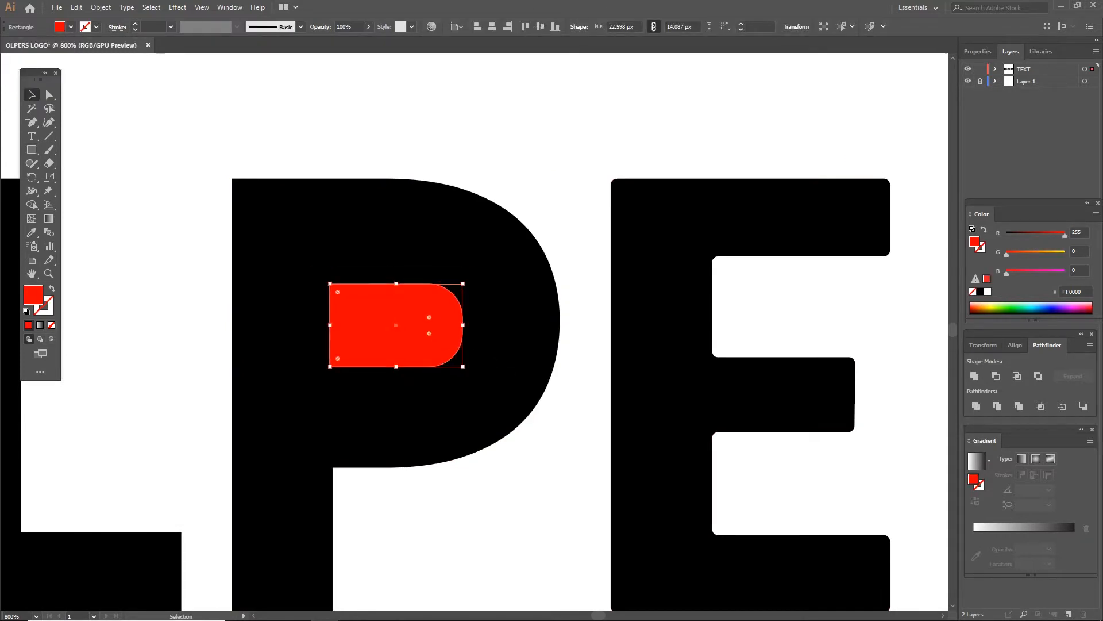
Subtract the red rounded shape from the P to form its new counter.
left_click(495, 350, "shift")
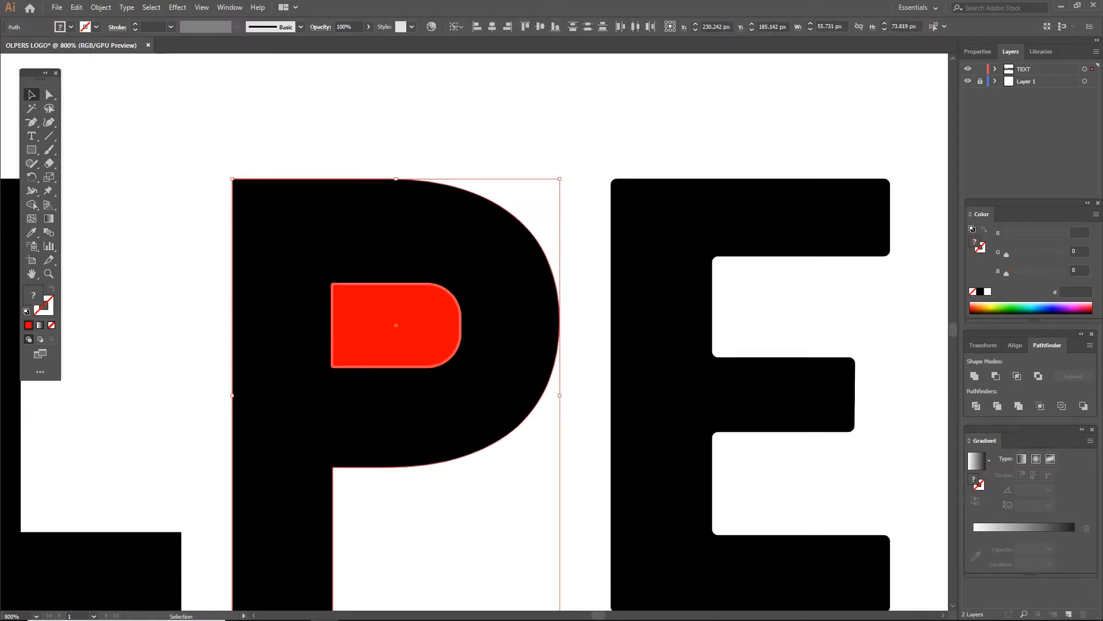
left_click(494, 350, "shift")
left_click(471, 506)
left_click_drag(471, 505, 397, 345)
left_click(996, 376)
left_click(471, 506)
Draw a circle about 54 px wide over the O's counter and unite it with the letter.
scroll(467, 381, "down", 1)
left_click_drag(467, 381, 674, 374)
scroll(674, 374, "down", 1)
left_click_drag(32, 149, 86, 177)
left_click_drag(201, 321, 281, 400)
key("v")
left_click_drag(223, 327, 270, 384)
left_click(345, 385, "shift")
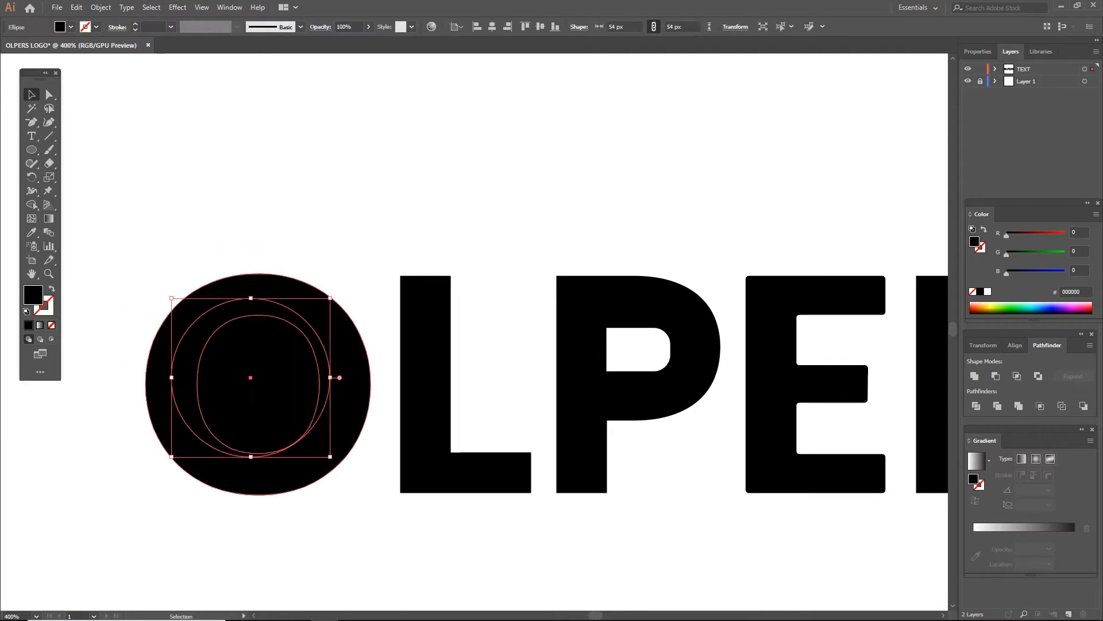
left_click(975, 376)
Draw a smaller circle, size and centre it in the O, and subtract it to leave a ring.
key("l")
left_click_drag(163, 130, 268, 234)
left_click_drag(278, 362, 275, 367)
left_click_drag(311, 384, 336, 385)
left_click(385, 386)
left_click(321, 384)
left_click(385, 386)
left_click_drag(213, 257, 270, 356)
left_click(996, 376)
left_click(598, 190)
Add an apostrophe as separate text above the lettering, change its font and enlarge it.
key("ctrl+minus")
key("ctrl+minus")
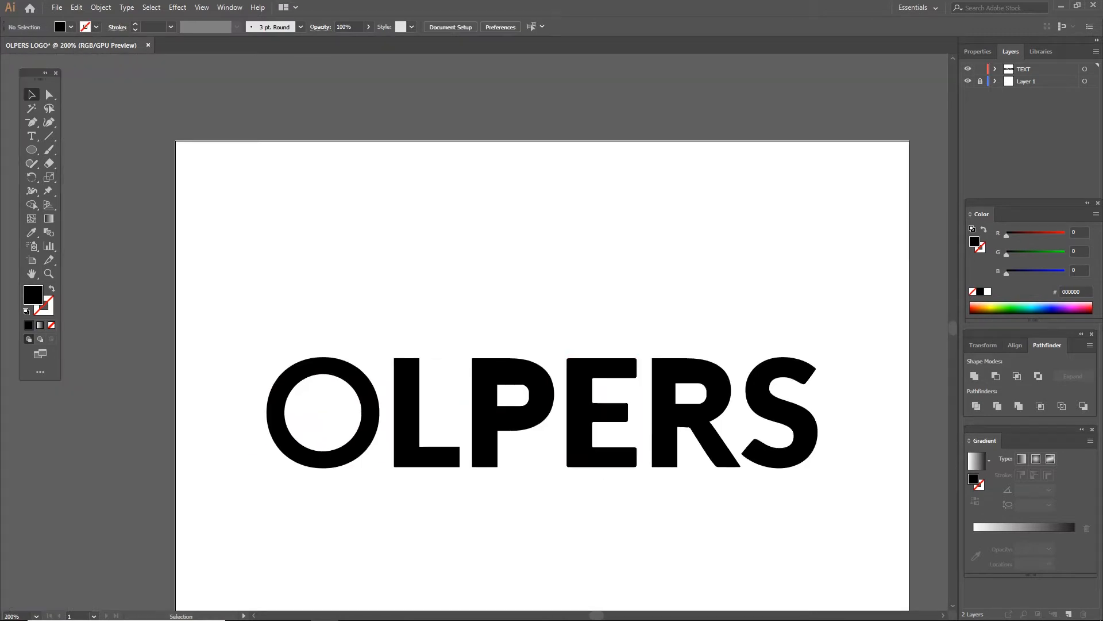
left_click(589, 230)
type("'")
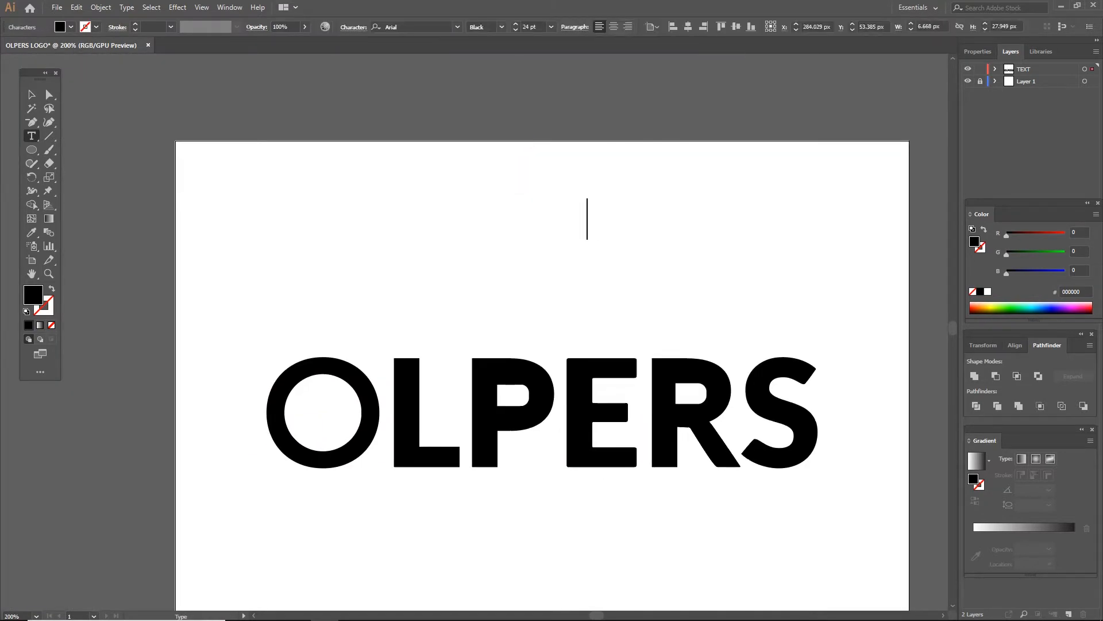
left_click(458, 27)
left_click(425, 88)
left_click_drag(598, 242, 635, 401)
left_click_drag(617, 118, 731, 291)
Convert the apostrophe text to outlines.
scroll(721, 296, "up", 4)
right_click(633, 151)
left_click(673, 260)
key("a")
key("ctrl+z")
Pull the two corner points at the end of the apostrophe's tail together into one sharp tip.
left_click_drag(571, 426, 574, 428)
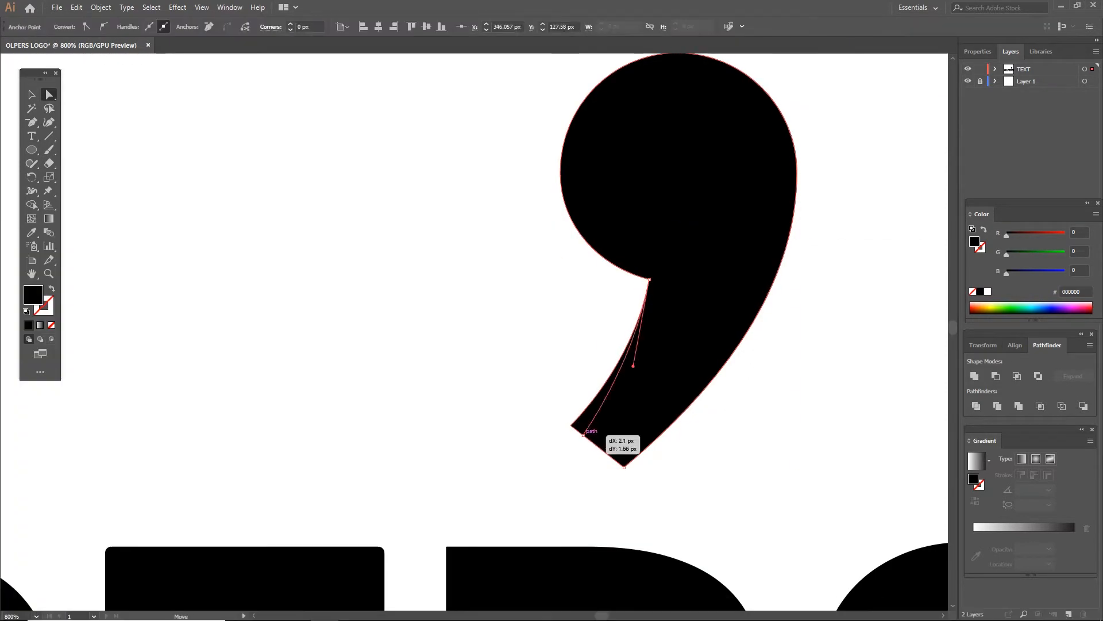
left_click_drag(621, 464, 610, 463)
left_click_drag(624, 467, 610, 464)
scroll(628, 443, "up", 2)
left_click(604, 416)
scroll(604, 415, "down", 1)
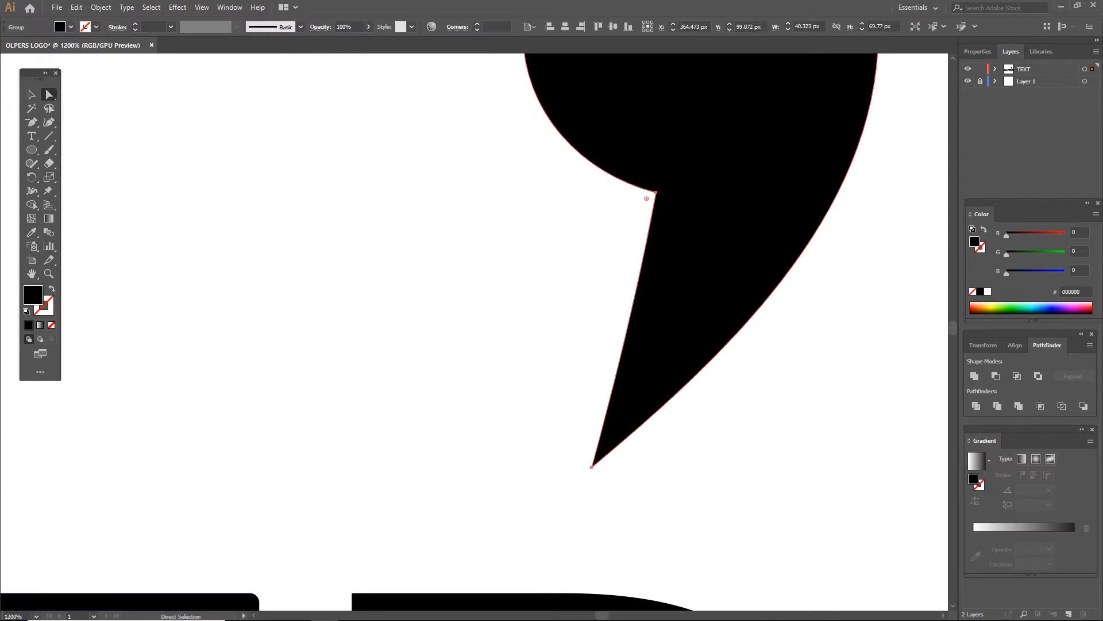
Bend the inner edge of the apostrophe's tail so it flows in a curve from the round head.
left_click(655, 192)
left_click_drag(648, 199, 623, 212)
left_click_drag(377, 302, 379, 300)
left_click(388, 284)
Scale the apostrophe down and place it between the tops of the R and the S.
scroll(389, 282, "down", 2)
key("v")
left_click(566, 189)
left_click_drag(633, 221, 583, 222)
scroll(601, 246, "down", 1)
left_click_drag(625, 371, 624, 382)
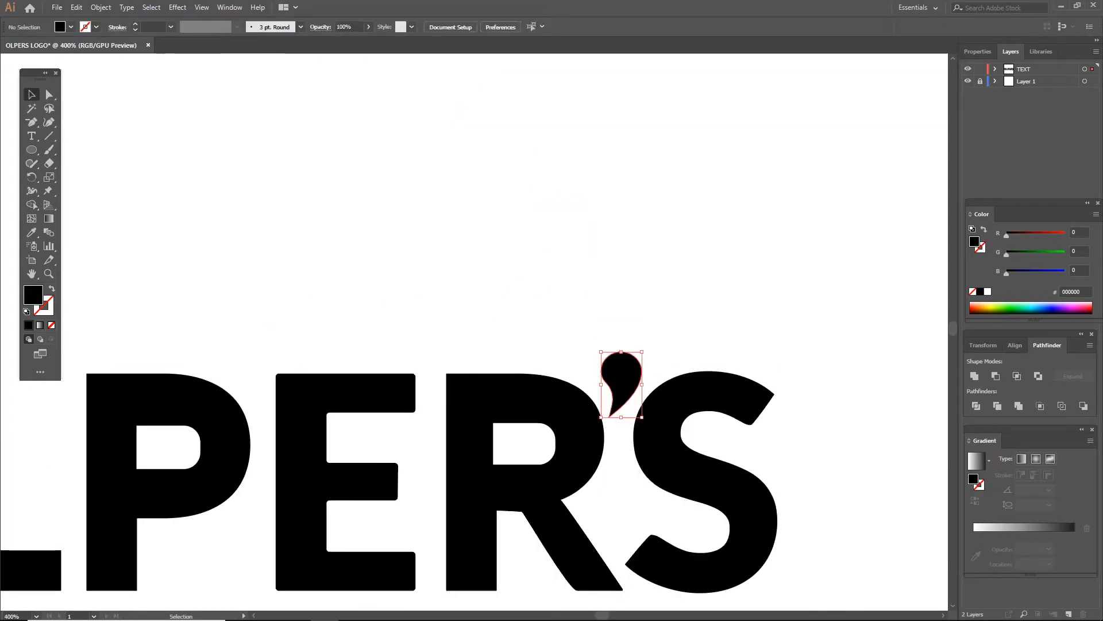
Copy the apostrophe into the O, rotating and scaling it into a drop whose tip overlaps the ring's upper-right inner edge.
left_click(524, 311)
left_click_drag(524, 311, 735, 254)
left_click_drag(833, 316, 33, 365)
left_click_drag(34, 366, 470, 256)
scroll(347, 411, "up", 3)
left_click_drag(411, 376, 599, 254)
left_click_drag(443, 259, 485, 246)
left_click_drag(610, 254, 624, 268)
key("Up")
left_click(488, 323)
scroll(488, 322, "down", 1)
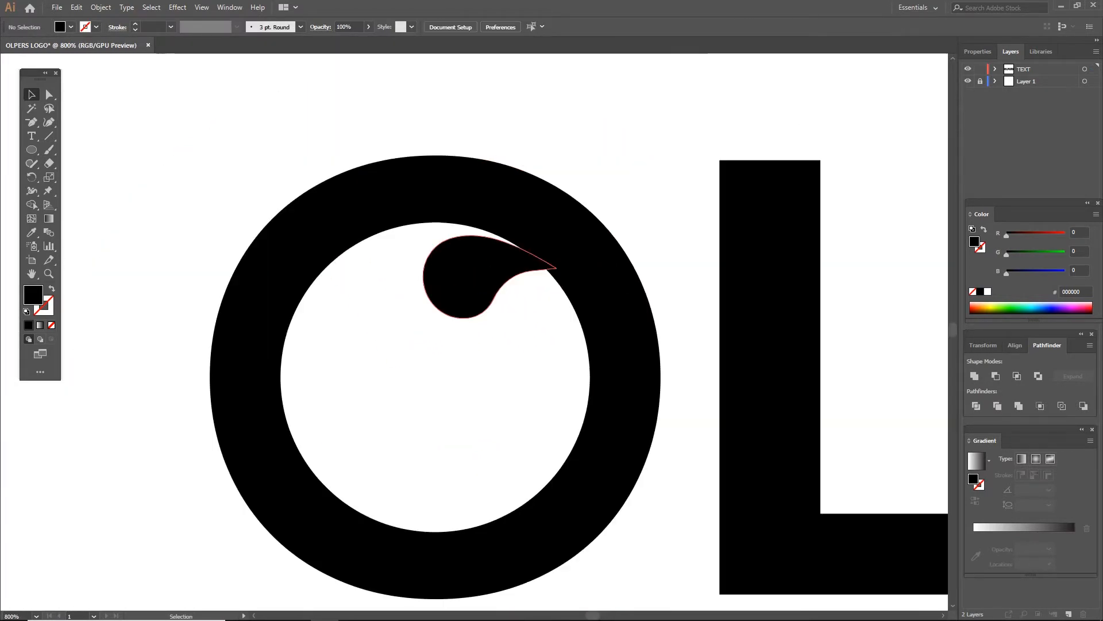
Reshape the pointed end of the drop so its upper edge merges with the O's ring.
left_click(491, 280)
scroll(542, 292, "up", 2)
key("a")
left_click_drag(570, 244, 574, 238)
left_click_drag(570, 245, 534, 242)
left_click(549, 242)
key("v")
left_click(525, 320)
scroll(524, 320, "down", 2)
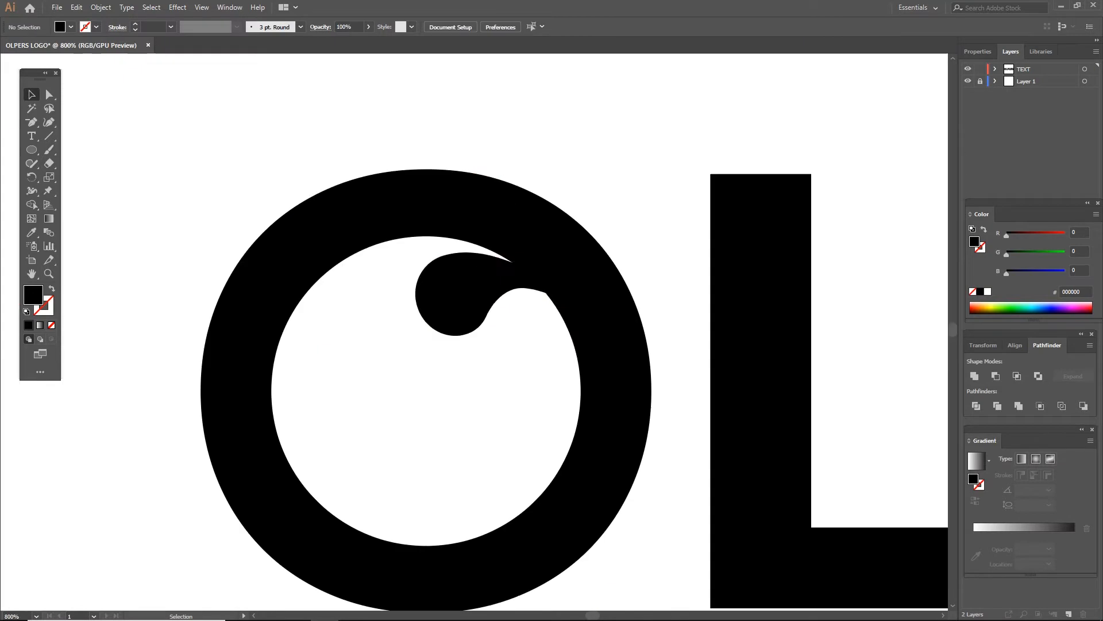
Refine the curve on the drop's underside where it joins the inner edge of the ring.
left_click(538, 263)
left_click(521, 279)
scroll(524, 294, "up", 3)
key("a")
left_click(599, 284)
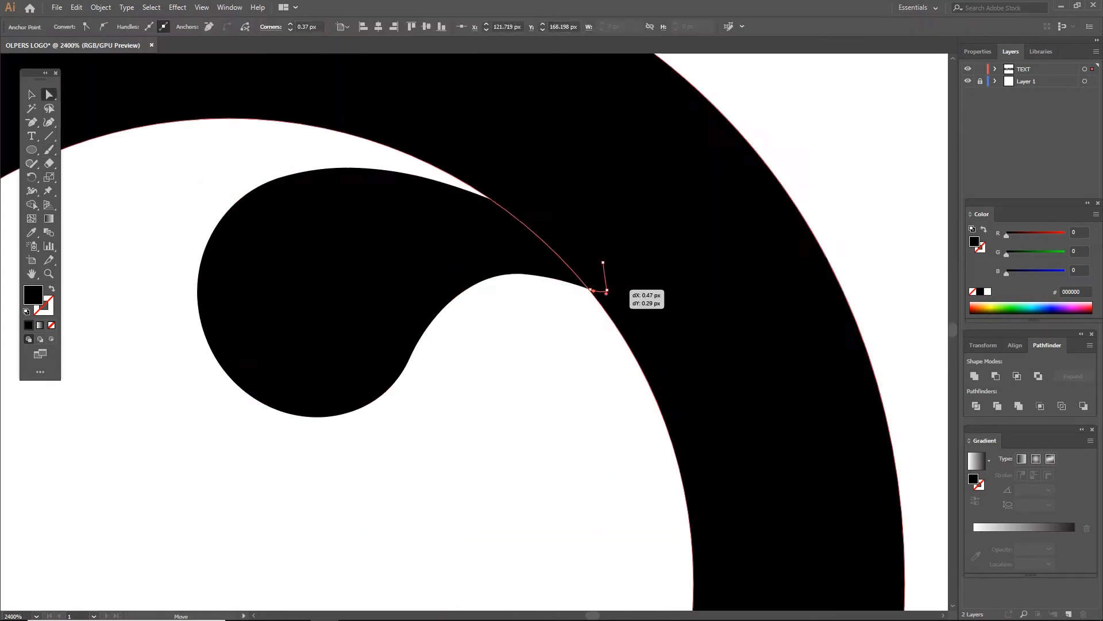
left_click_drag(629, 316, 630, 317)
left_click(575, 367)
left_click(631, 317)
left_click(575, 367)
left_click(552, 356)
left_click_drag(525, 274, 538, 307)
left_click(409, 358)
left_click(555, 348)
Unite the drop with the O into a single shape.
scroll(559, 343, "down", 3)
key("v")
left_click(531, 308)
left_click(519, 380)
scroll(519, 380, "down", 2)
left_click_drag(520, 381, 566, 324)
left_click(974, 376)
left_click(296, 175)
Group all the letters and the apostrophe together.
scroll(297, 175, "down", 2)
left_click_drag(405, 198, 892, 363)
right_click(568, 300)
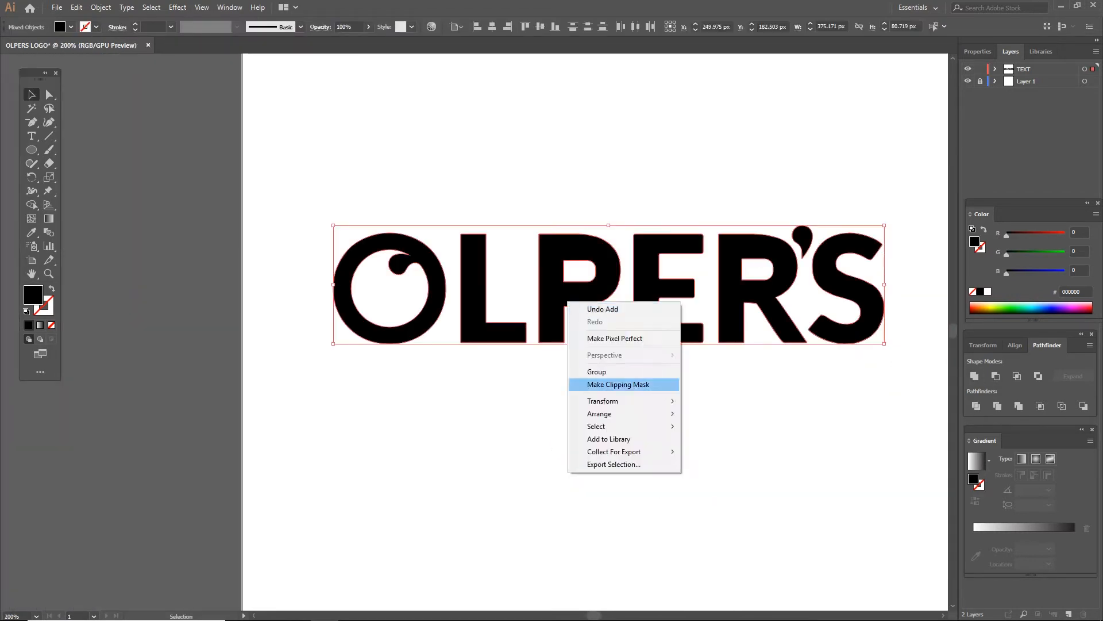
left_click(597, 372)
left_click(559, 415)
Enlarge the grouped lettering to 430 px wide and centre it horizontally on the artboard, shifted slightly down.
scroll(559, 415, "down", 2)
left_click_drag(555, 364, 555, 415)
left_click_drag(722, 429, 742, 434)
left_click(804, 454)
left_click(653, 405)
key("Down")
key("Down")
key("Down")
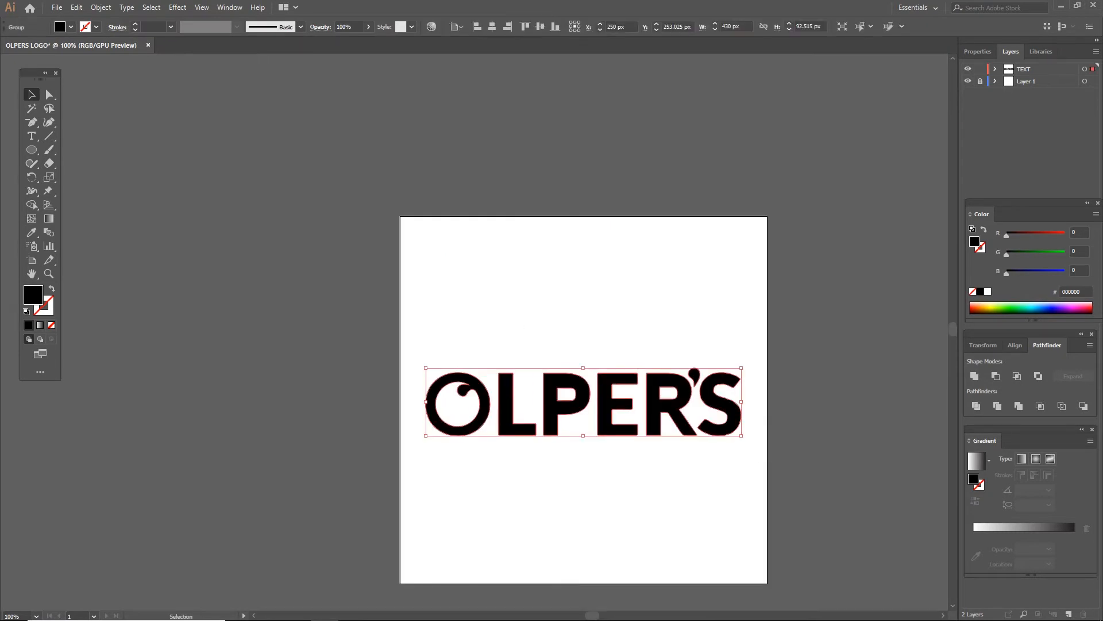
Apply a freeform gradient to the white background rectangle.
key("g")
left_click(327, 27)
key("v")
left_click(584, 311)
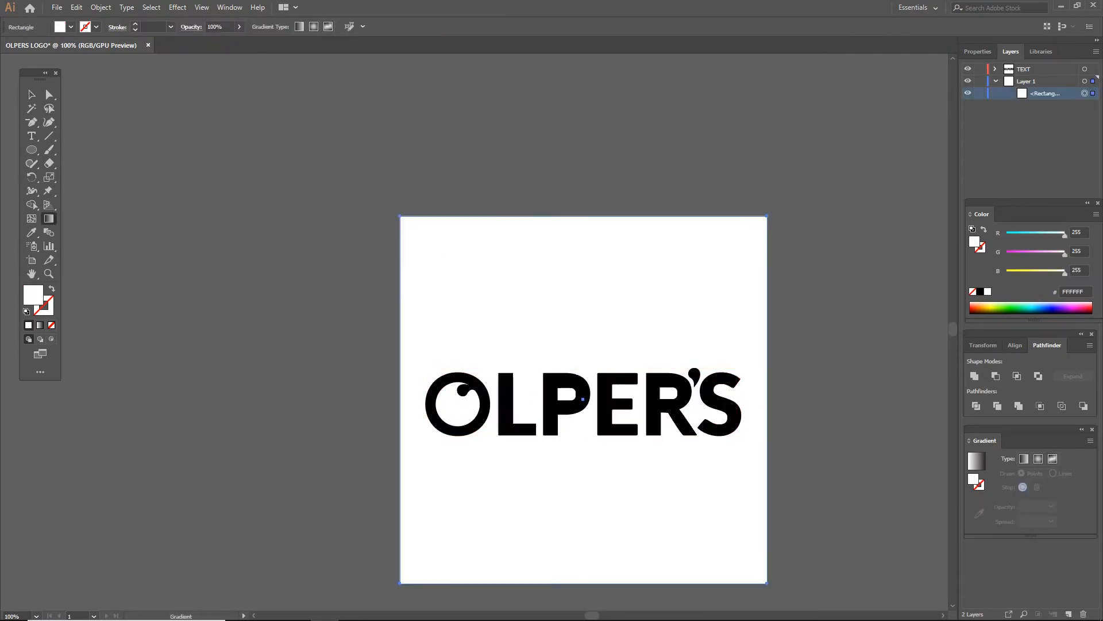
key("g")
left_click(327, 26)
left_click_drag(624, 321, 575, 267)
Colour the background gradient's upper-right stop dark red, #600D13.
double_click(680, 197)
left_click(652, 232)
double_click(33, 294)
type("60060D")
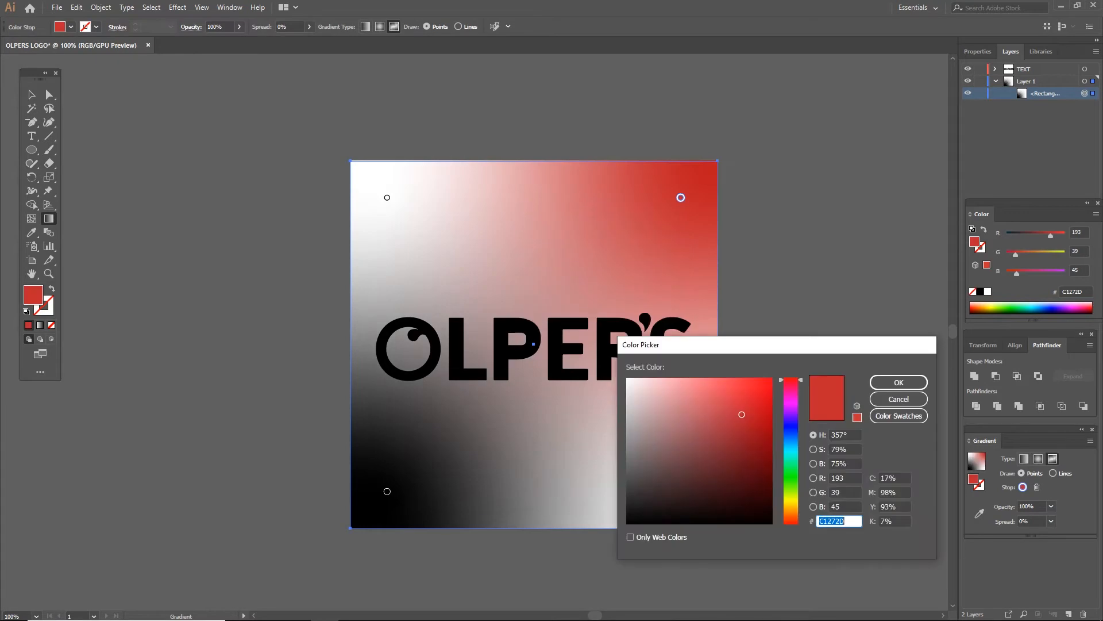
left_click(898, 382)
Colour the background gradient's upper-left stop red, #7A151D.
double_click(387, 197)
left_click(358, 232)
double_click(32, 294)
left_click(899, 382)
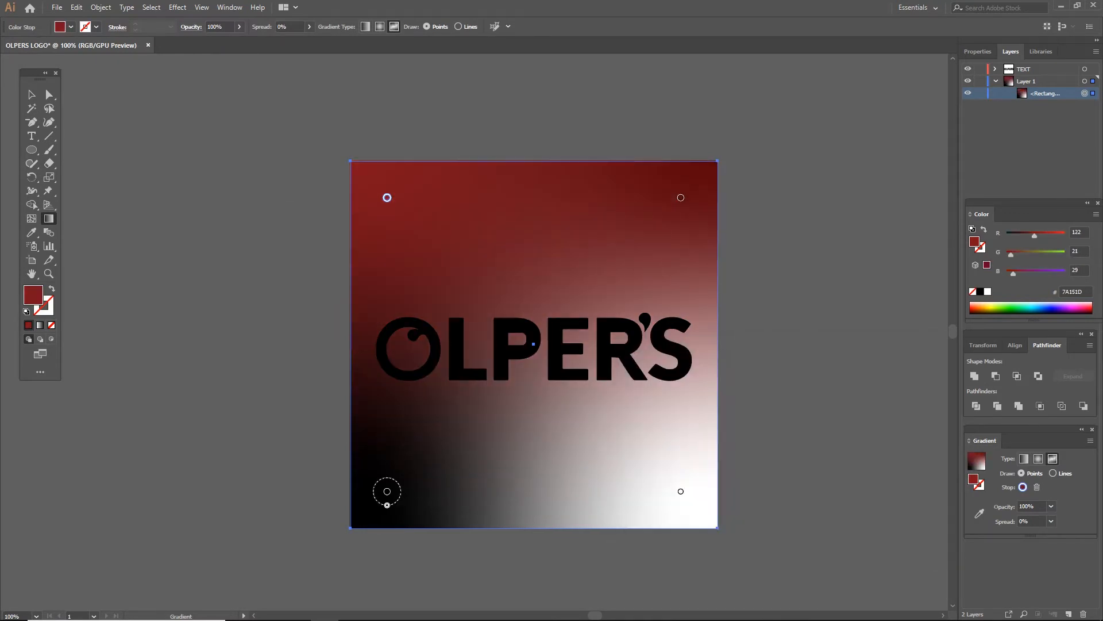
Colour the gradient's lower-left stop #75141C and its lower-right stop #660C13, and shift the lower-left stop upward.
left_click(387, 490)
double_click(33, 294)
type("75141C")
left_click(899, 382)
left_click(681, 491)
double_click(33, 294)
type("660C13")
left_click(901, 382)
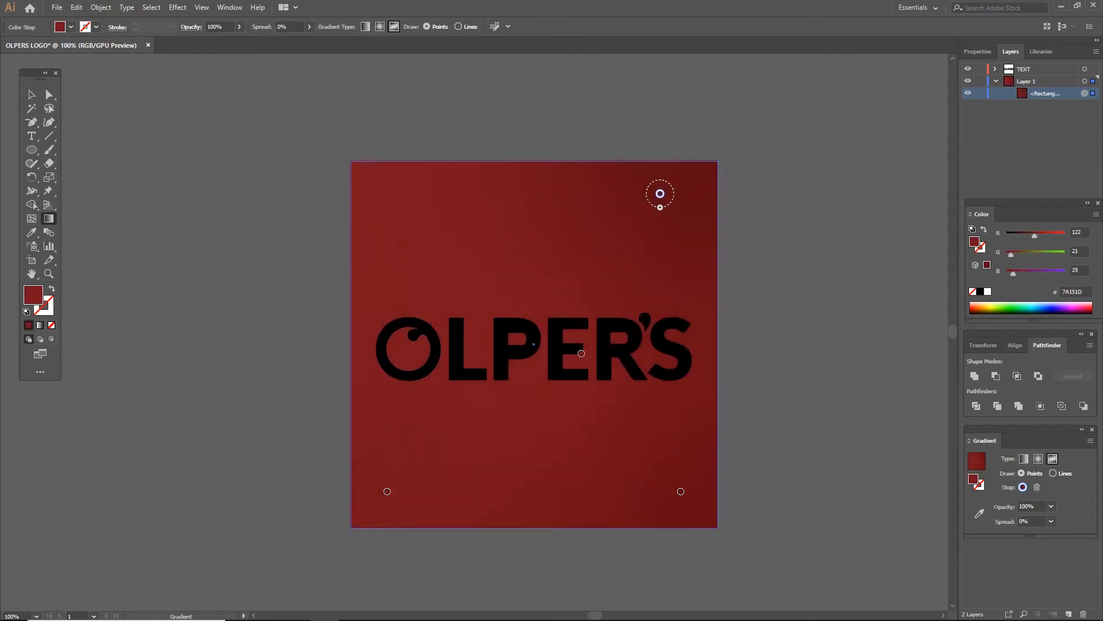
left_click_drag(387, 492, 382, 465)
Try adding an extra gradient stop near the middle of the background and giving it another colour.
double_click(436, 274)
left_click_drag(436, 273, 541, 362)
double_click(540, 362)
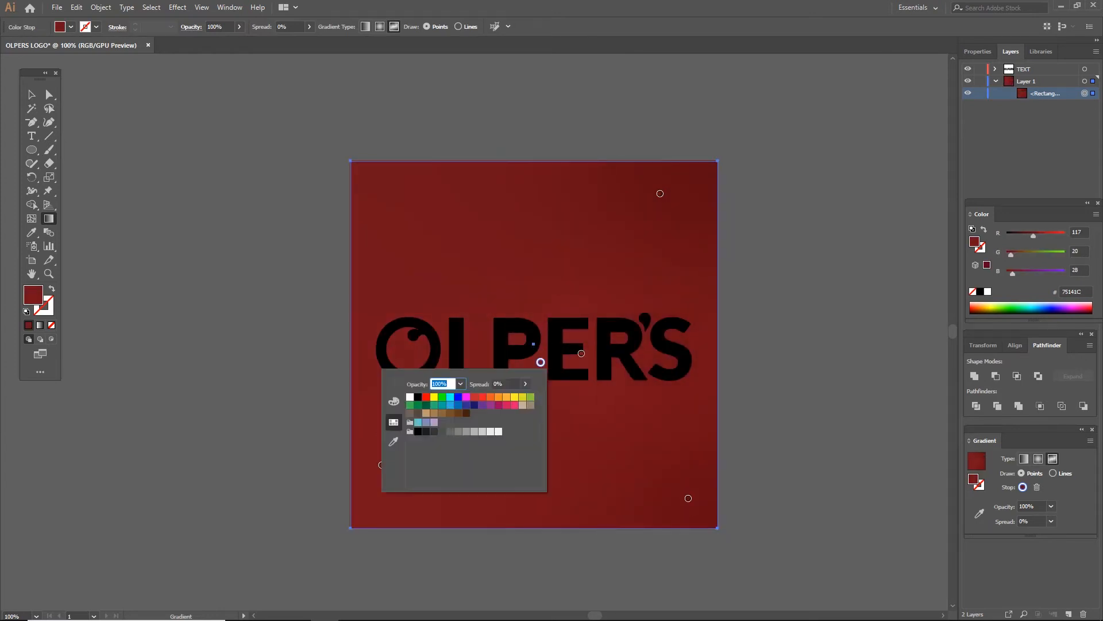
double_click(33, 294)
left_click(899, 382)
key("ctrl+z")
Try recolouring the background with #600A14 and #7A1020, and undo these colour changes.
double_click(33, 294)
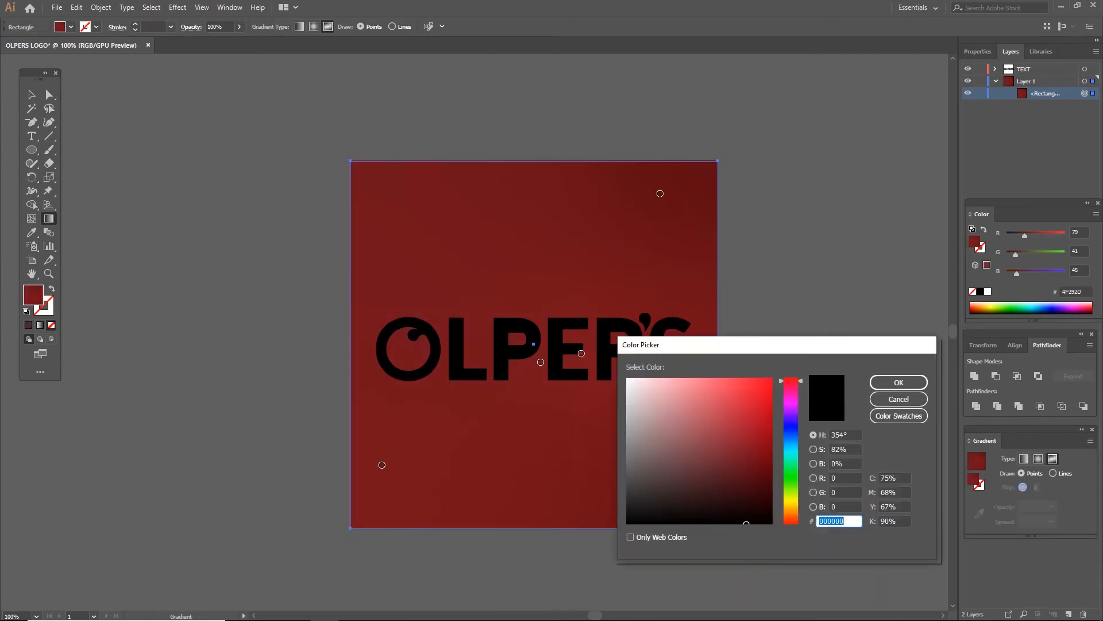
type("600A14")
left_click(899, 382)
double_click(33, 294)
type("7A1020")
key("Return")
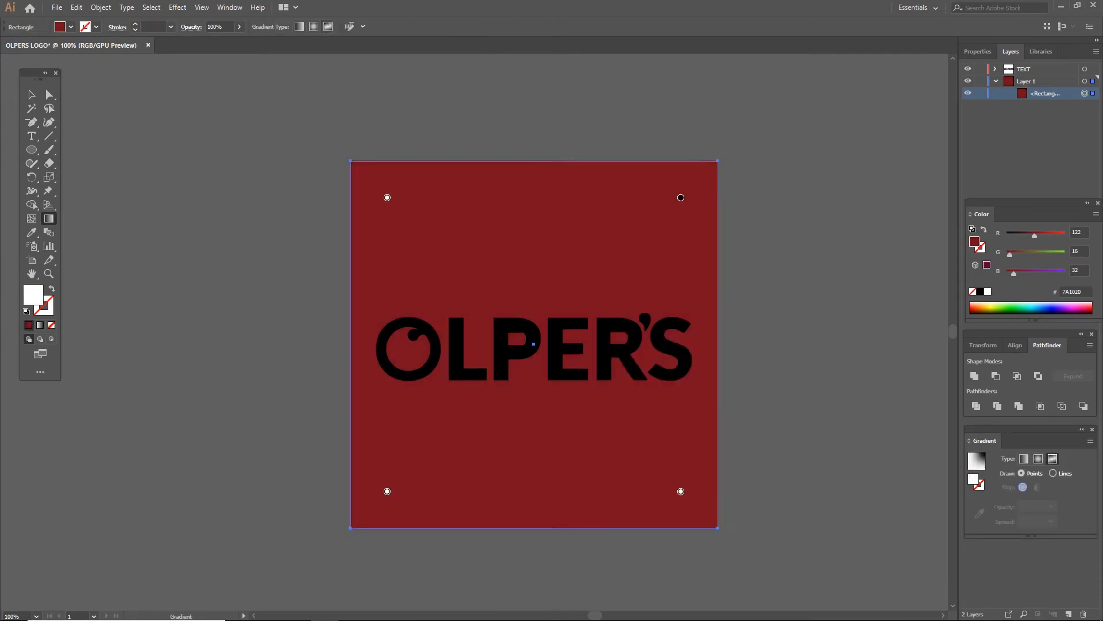
key("ctrl+z")
key("ctrl+z")
Reposition the gradient stops, with the dark one near the upper-right corner and the central red one in the upper middle.
key("g")
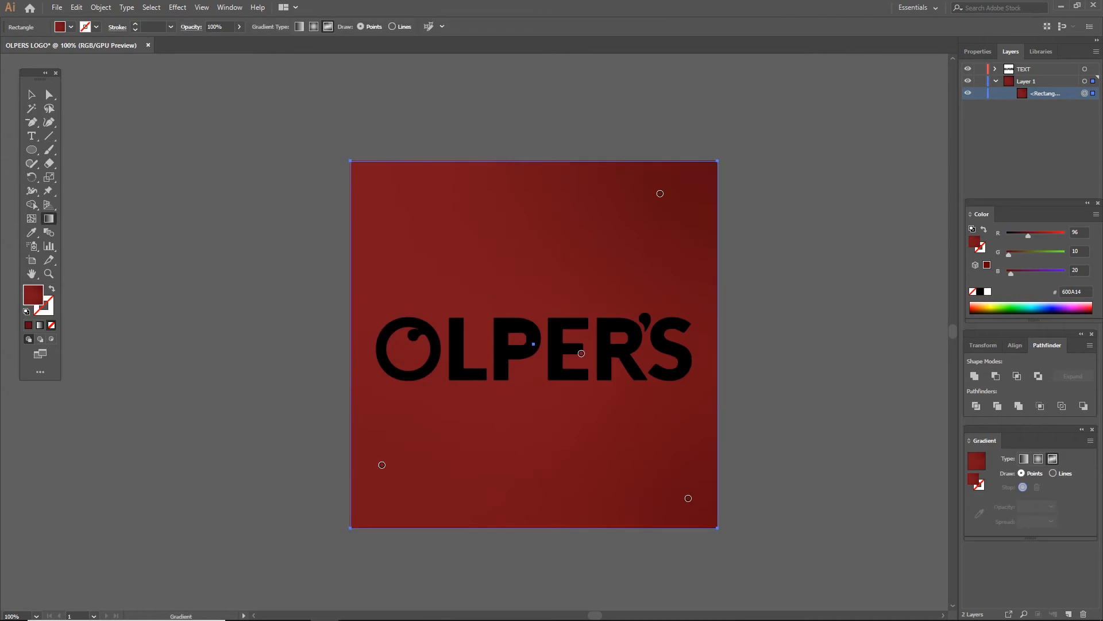
left_click_drag(595, 338, 601, 345)
left_click_drag(661, 193, 700, 169)
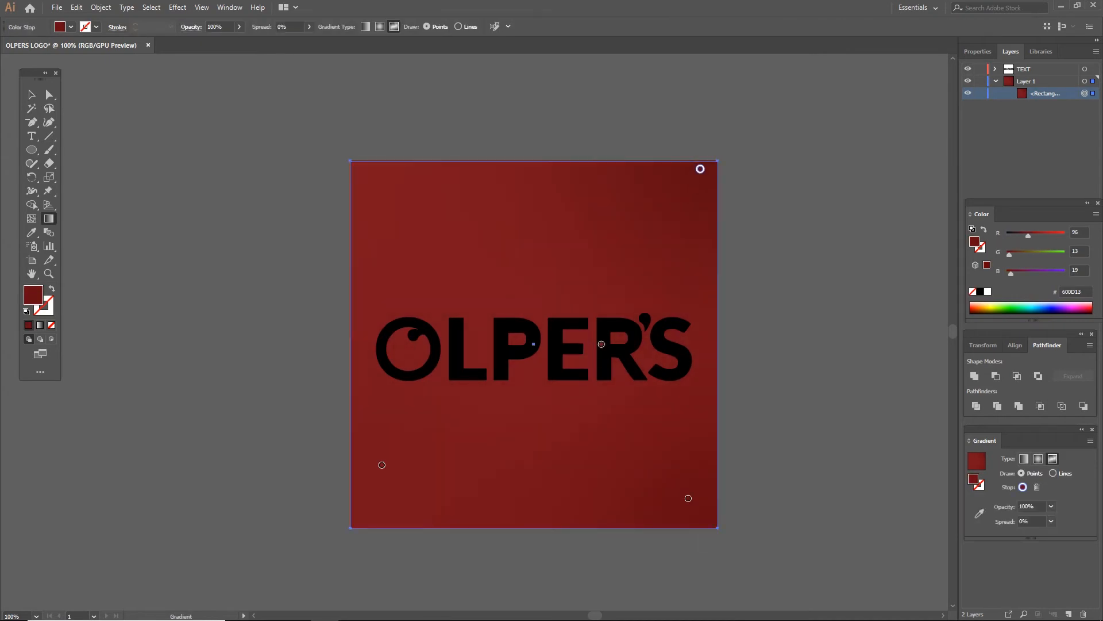
left_click_drag(676, 364, 510, 228)
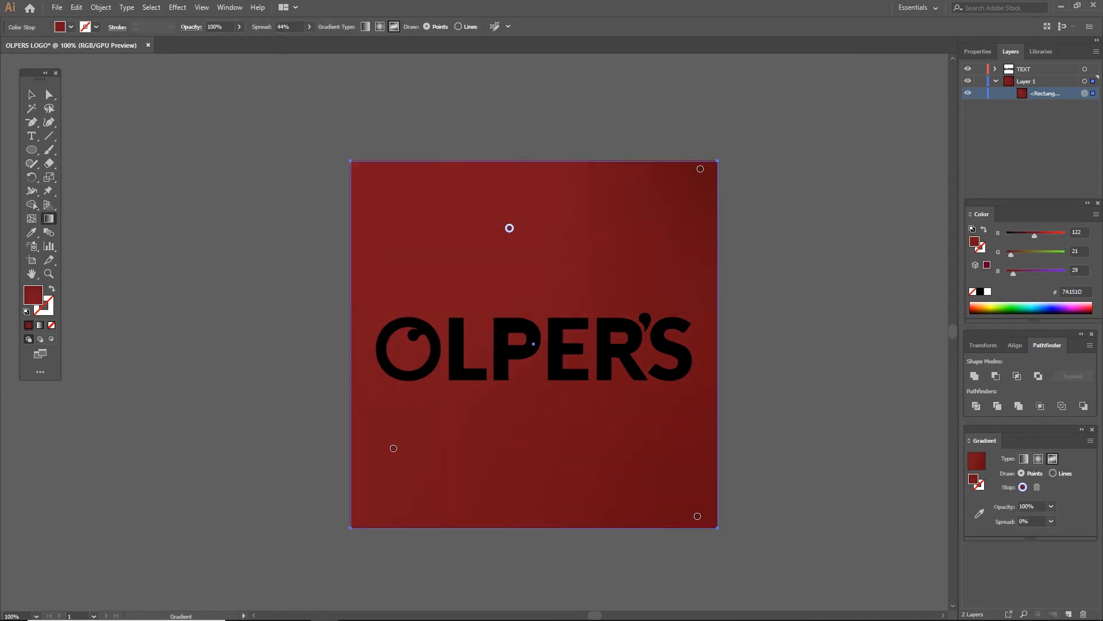
Apply the Texturizer effect to the background rectangle and adjust its texture strength.
key("v")
left_click(178, 7)
mouse_move(196, 254)
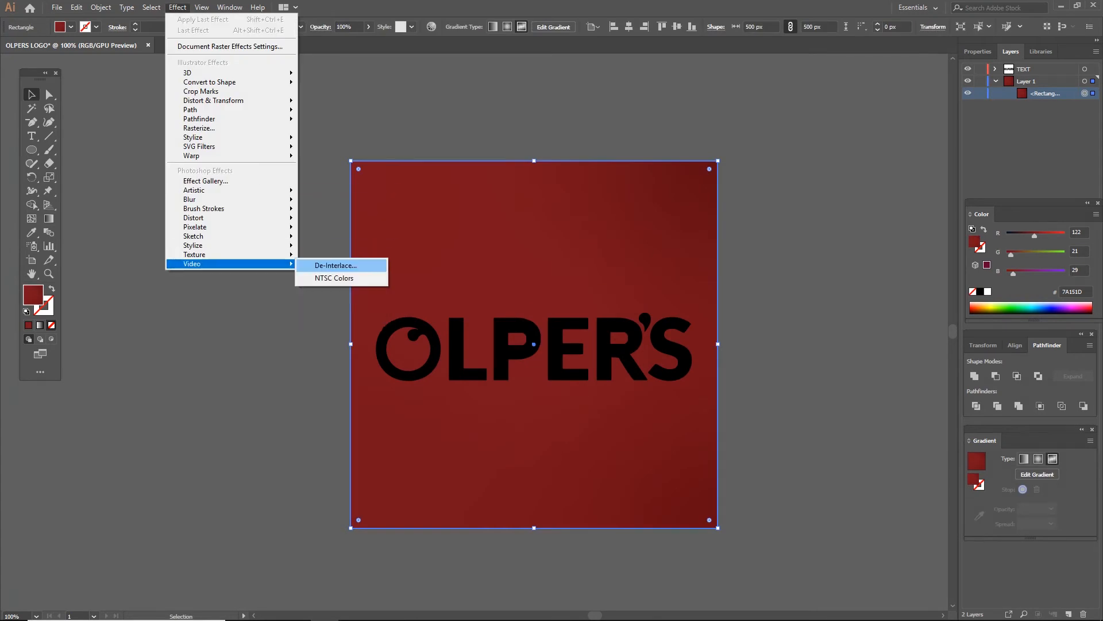
left_click(325, 268)
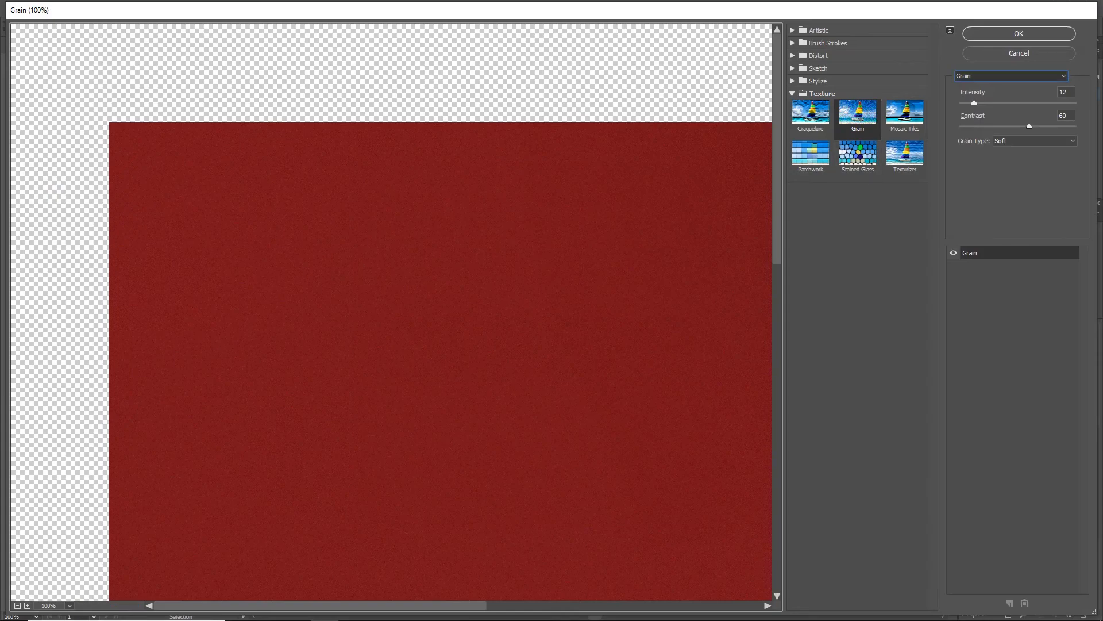
left_click(1011, 76)
scroll(1014, 127, "up", 6)
left_click(905, 155)
left_click_drag(1002, 122, 1005, 122)
left_click_drag(575, 322, 540, 243)
left_click_drag(1005, 122, 1067, 122)
left_click(1019, 33)
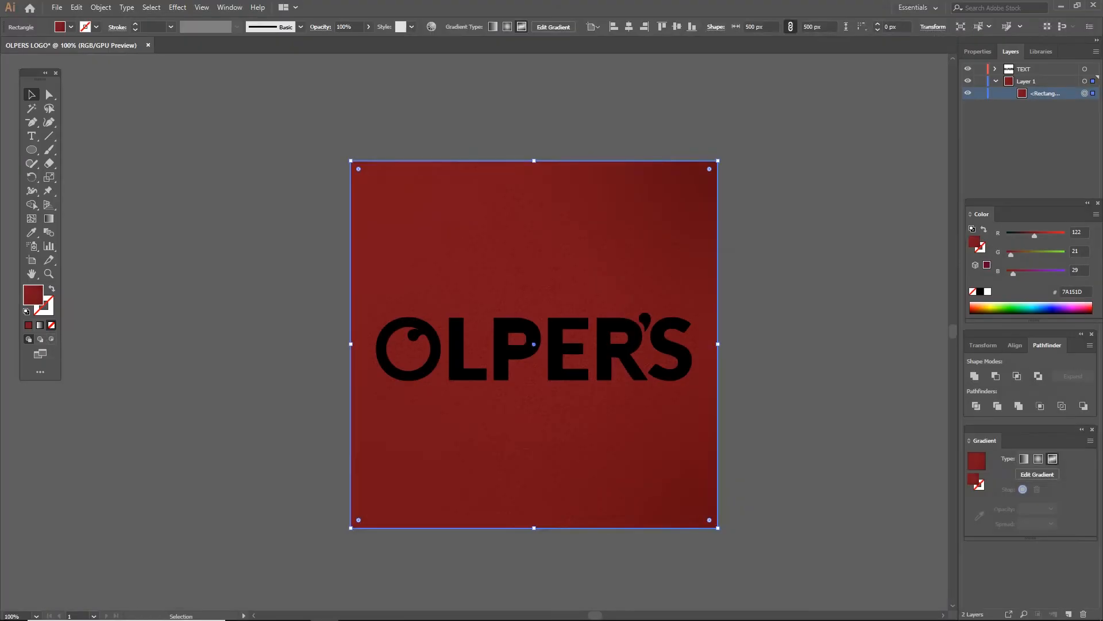
Change the OLPER'S lettering's fill to white.
left_click(804, 259)
scroll(684, 287, "up", 1)
scroll(684, 288, "up", 2)
scroll(672, 288, "down", 2)
left_click(661, 393)
left_click(70, 27)
left_click(24, 45)
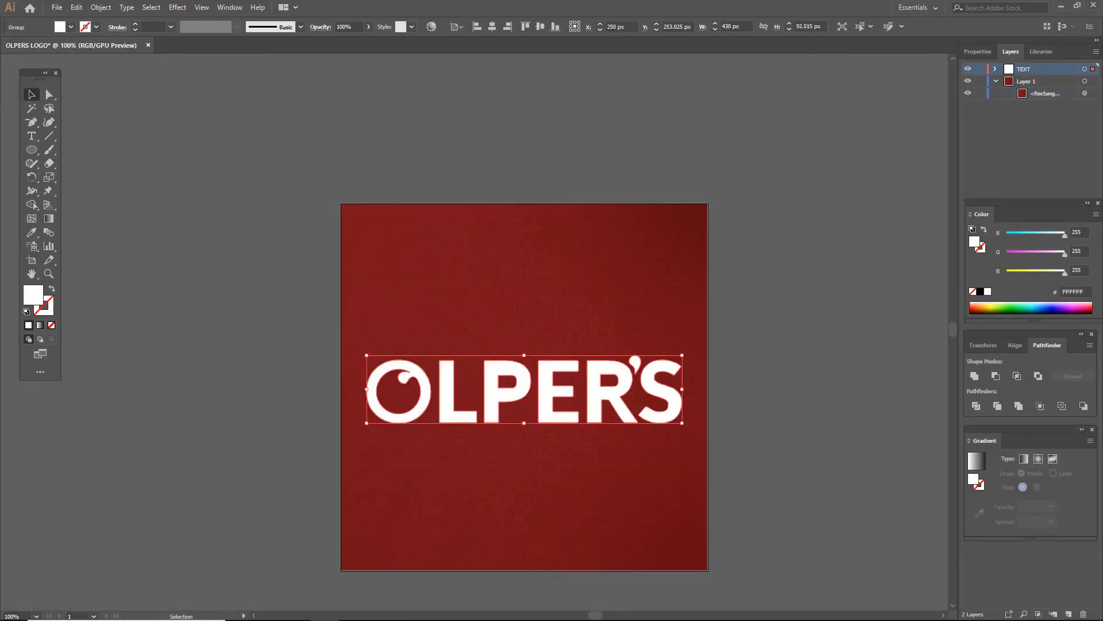
Move the OLPER'S lettering straight up into the upper half of the artboard.
left_click(764, 333)
scroll(693, 339, "up", 1)
left_click_drag(693, 339, 702, 256)
left_click_drag(500, 330, 501, 235)
left_click(793, 259)
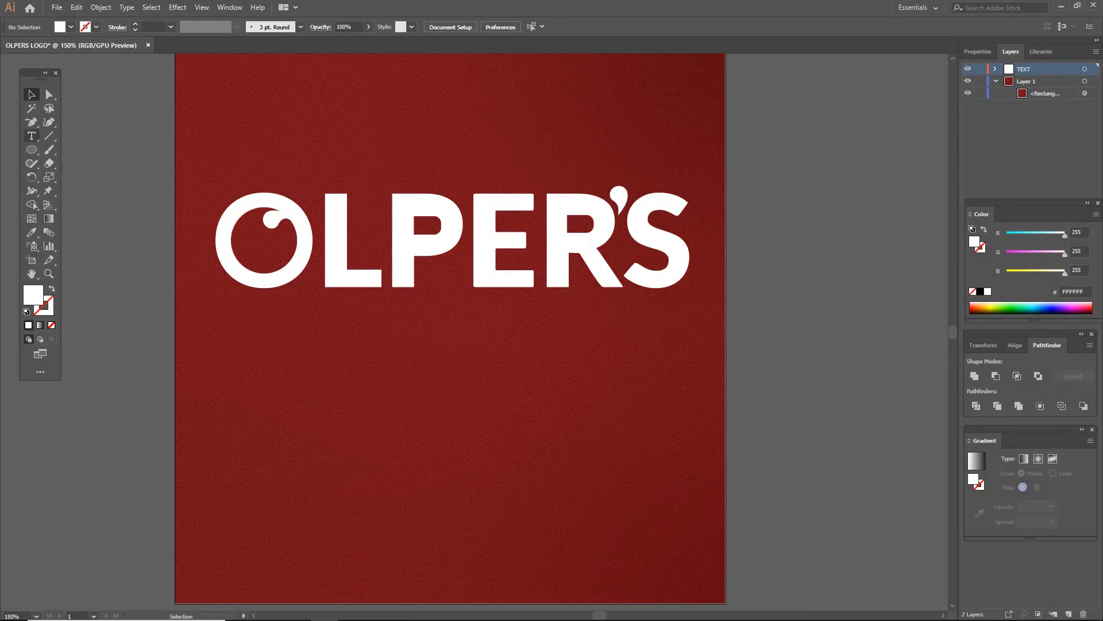
Add the text "FULL CREAM MILK" below the OLPER'S lettering.
key("t")
left_click(294, 307)
key("BackSpace")
left_click(345, 332)
type("FULL CREAM MILK")
key("Escape")
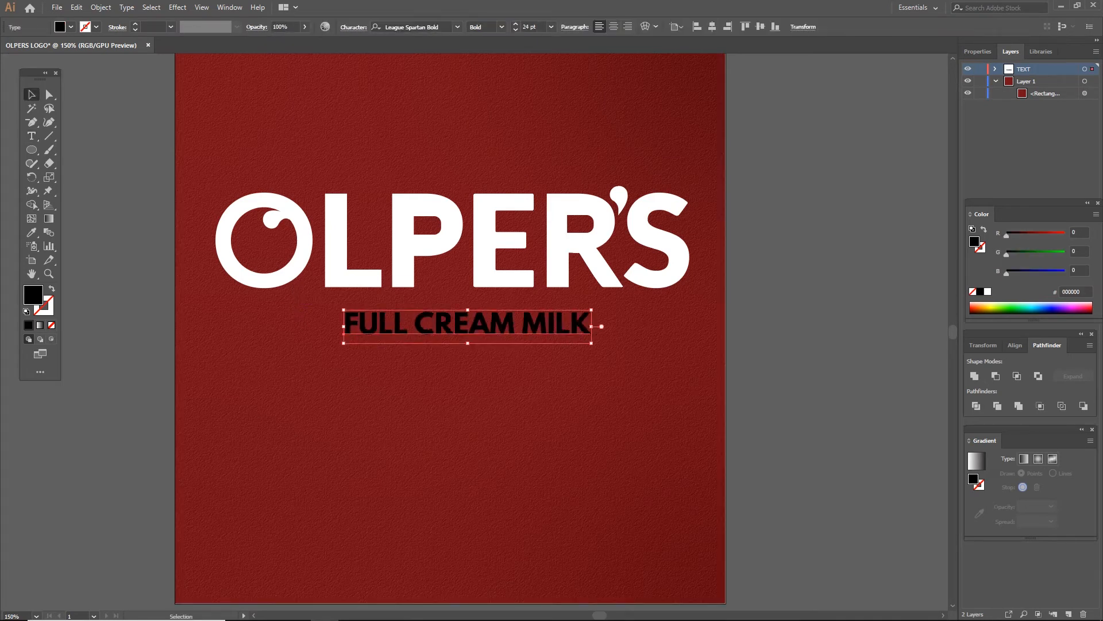
Fill the FULL CREAM MILK tagline with white and position it under the right end of the OLPER'S lettering.
left_click_drag(528, 300, 528, 300)
key("Right")
key("Right")
key("Right")
key("Right")
key("Right")
left_click(71, 27)
left_click(26, 44)
left_click(115, 144)
scroll(823, 274, "down", 1)
left_click(693, 299)
Widen the tagline's character tracking and shift the text left beneath the OLPER'S lettering.
left_click(354, 27)
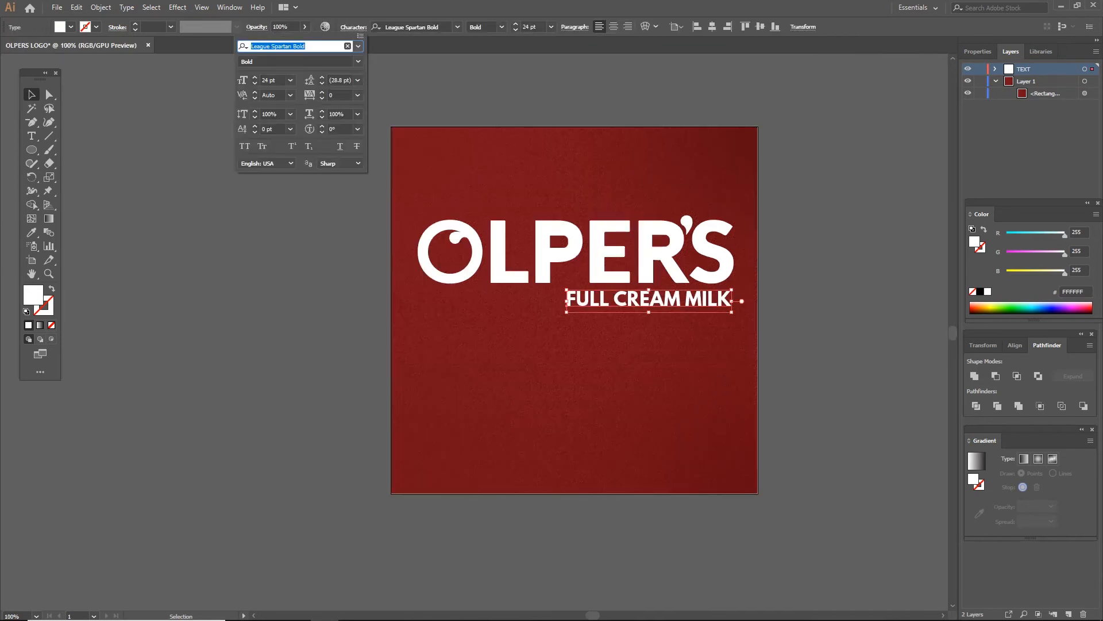
left_click(358, 95)
left_click(370, 251)
left_click_drag(640, 296, 616, 295)
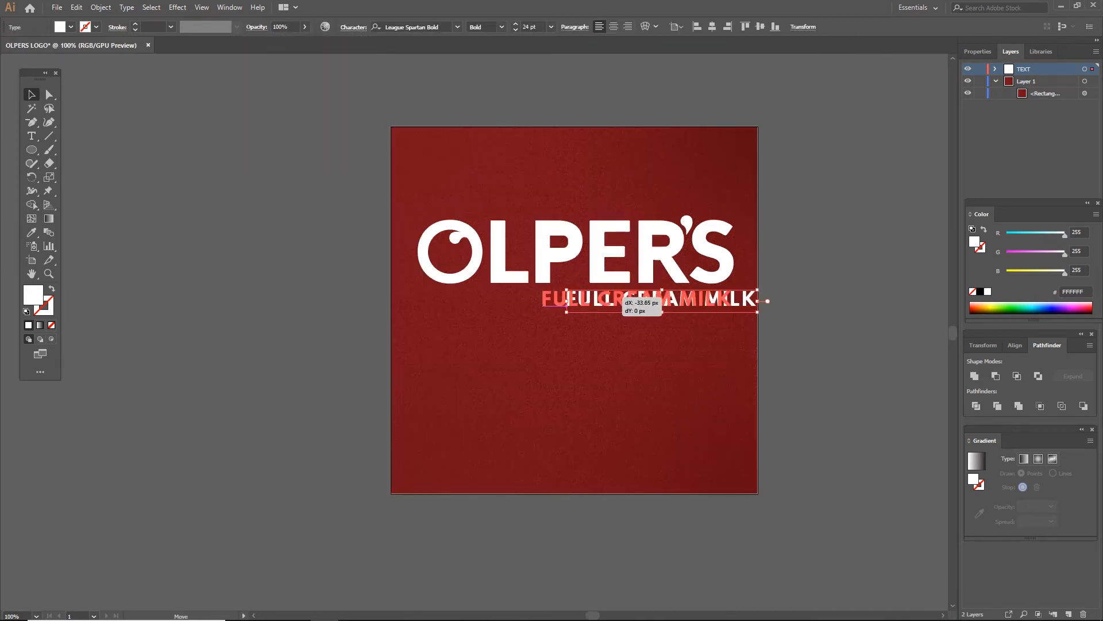
Change the FULL CREAM MILK tagline's font to Lato.
left_click(458, 27)
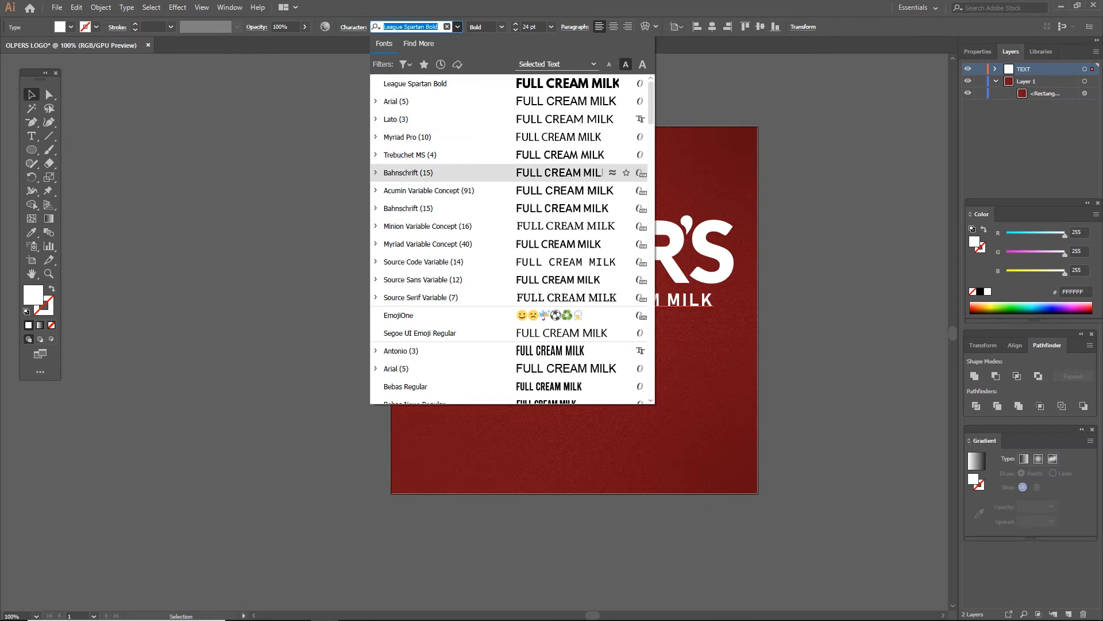
left_click(540, 137)
left_click(816, 229)
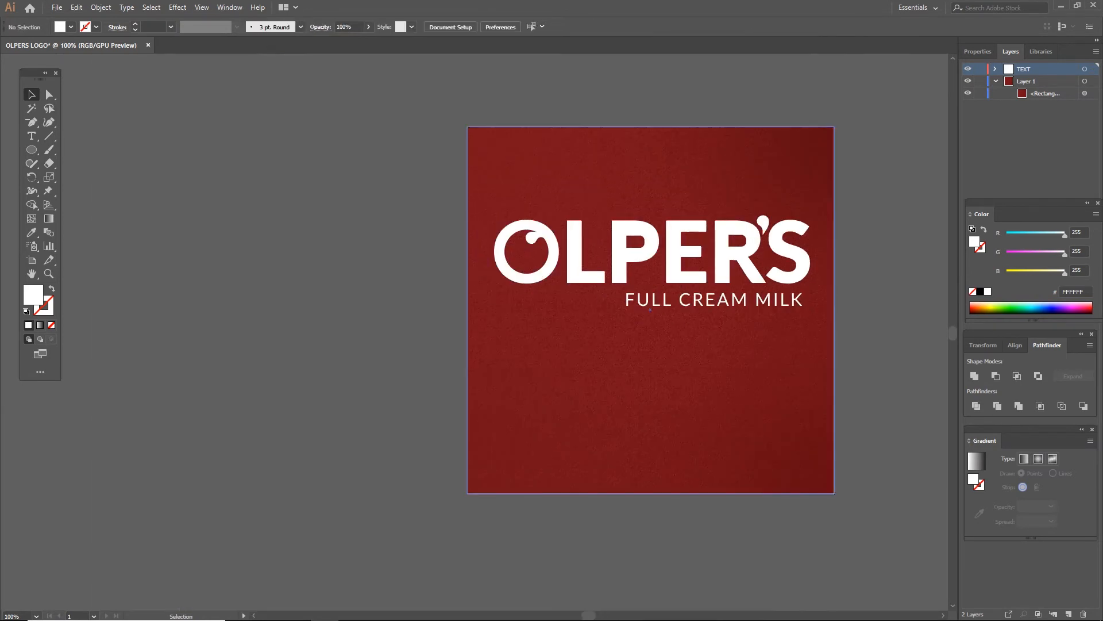
right_click(719, 300)
key("Escape")
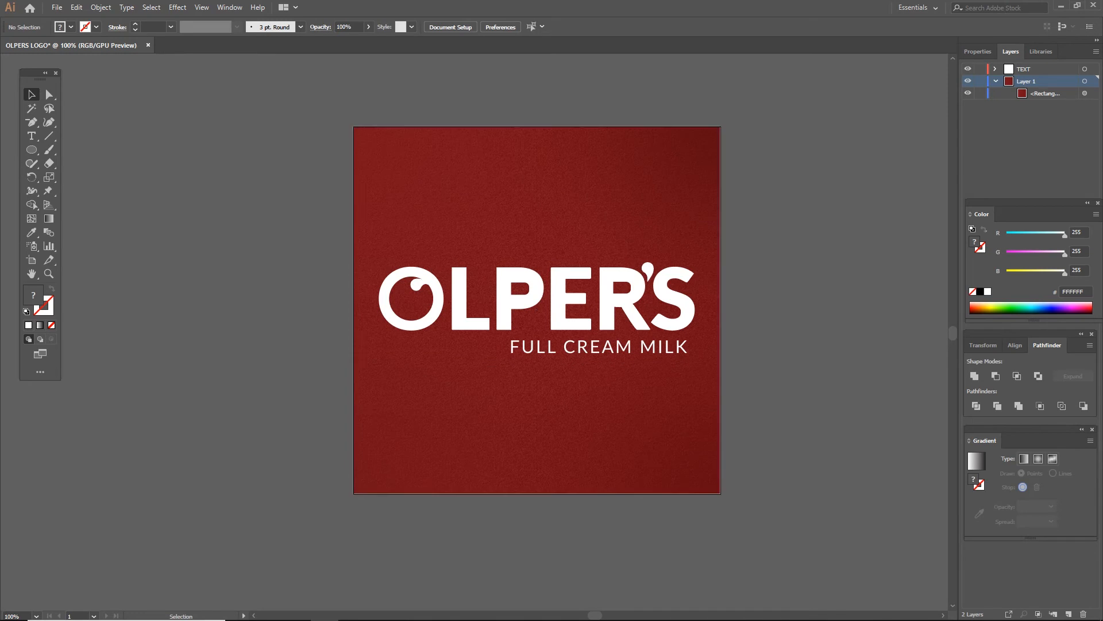
Refine the swirl inside the letter O by moving its pointed anchor outward and adjusting the curve and the lower corner.
key("ctrl+plus")
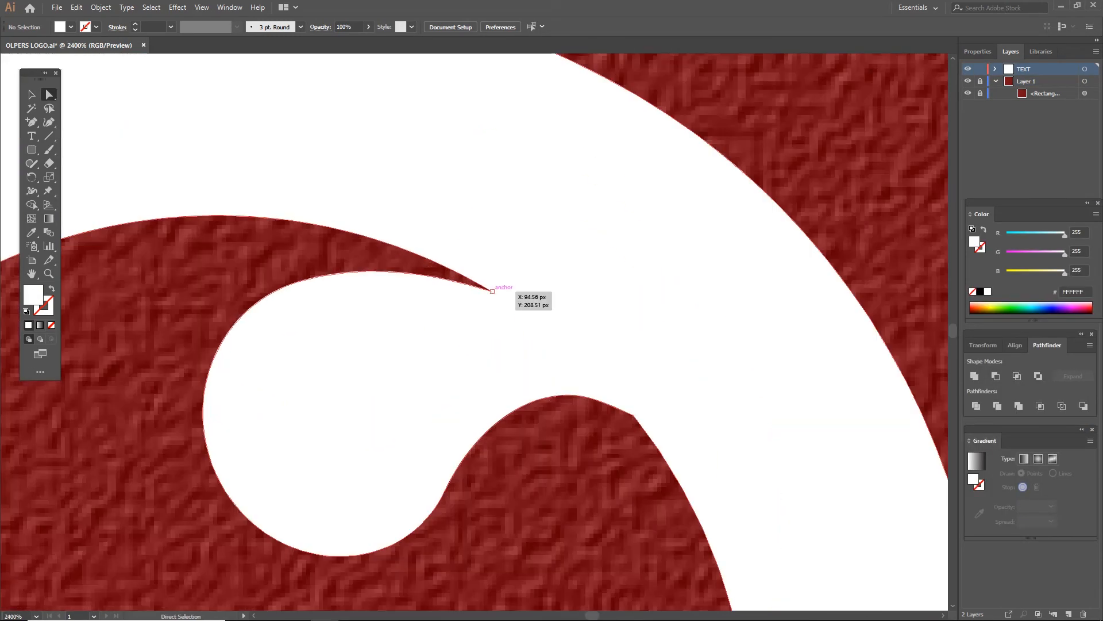
left_click_drag(495, 293, 504, 295)
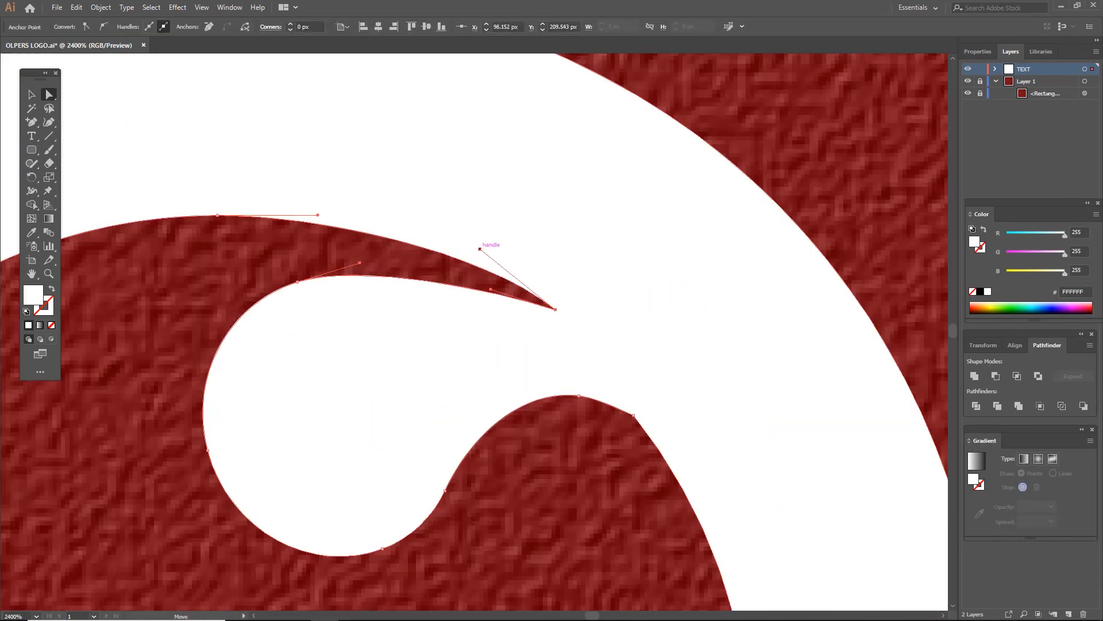
left_click_drag(634, 414, 638, 410)
scroll(650, 444, "down", 2)
scroll(459, 320, "down", 5)
Ungroup the lettering and tagline, and place a copy of the tagline just below the original.
key("v")
key("ctrl+a")
left_click_drag(699, 264, 600, 257)
scroll(539, 262, "up", 1)
right_click(573, 333)
left_click(606, 414)
left_click(661, 500)
left_click_drag(638, 409, 642, 465)
Set the upper FULL CREAM MILK tagline's opacity to 50%.
left_click(639, 409)
left_click(290, 27)
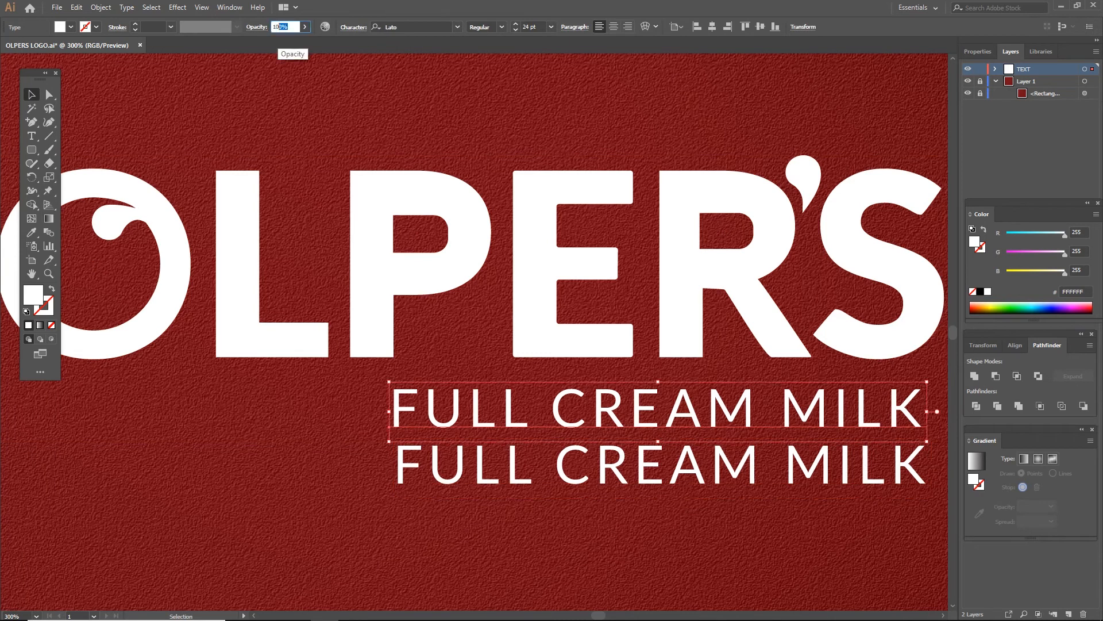
type("50")
key("Return")
left_click(415, 517)
Stack the solid tagline copy over the faded one with a slight horizontal offset.
scroll(418, 486, "up", 4)
left_click_drag(406, 403, 406, 178)
left_click(365, 388)
scroll(365, 388, "down", 5)
left_click(425, 352)
Duplicate the OLPER'S lettering to the side and set one copy's opacity to 50%.
left_click(204, 393)
scroll(204, 394, "up", 2)
left_click_drag(204, 394, 288, 485)
left_click_drag(390, 314, 656, 301)
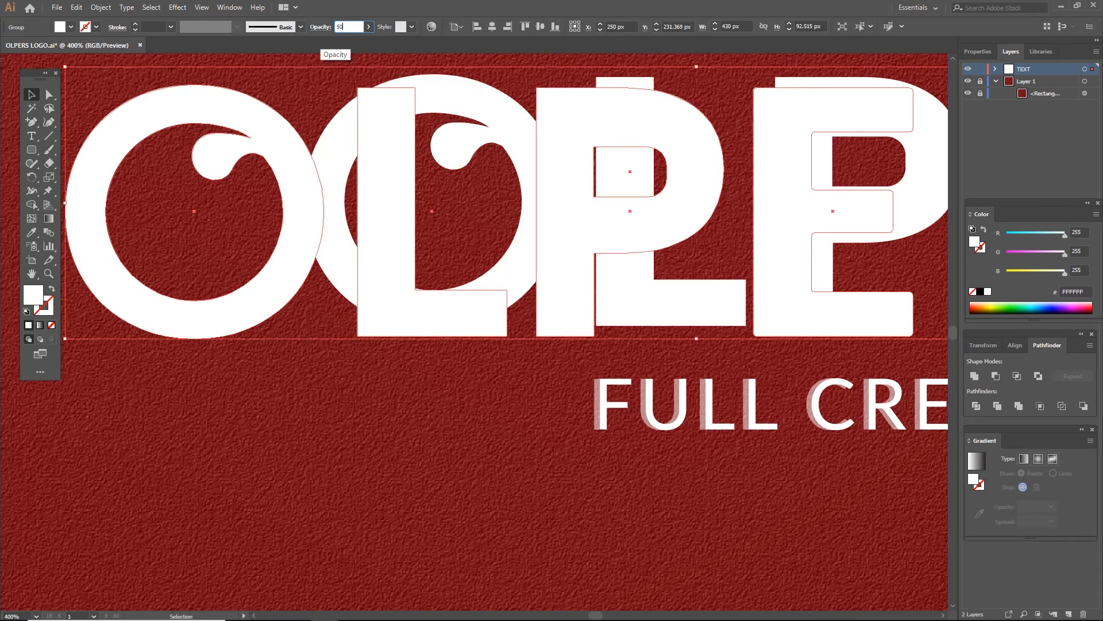
type("50")
key("Return")
left_click(345, 402)
Stack the solid OLPER'S lettering over the faded copy and fine-tune the small offset between the layers.
left_click_drag(355, 270, 143, 279)
left_click_drag(175, 286, 163, 285)
left_click_drag(156, 283, 161, 300)
left_click(179, 373)
left_click(202, 389)
scroll(202, 389, "down", 3)
scroll(217, 400, "up", 2)
scroll(172, 322, "up", 2)
left_click_drag(297, 378, 302, 377)
left_click(304, 451)
Select the complete logo with its tagline and center it on the artboard.
scroll(303, 451, "down", 5)
left_click_drag(592, 368, 552, 323)
left_click_drag(603, 277, 380, 428)
left_click(386, 26)
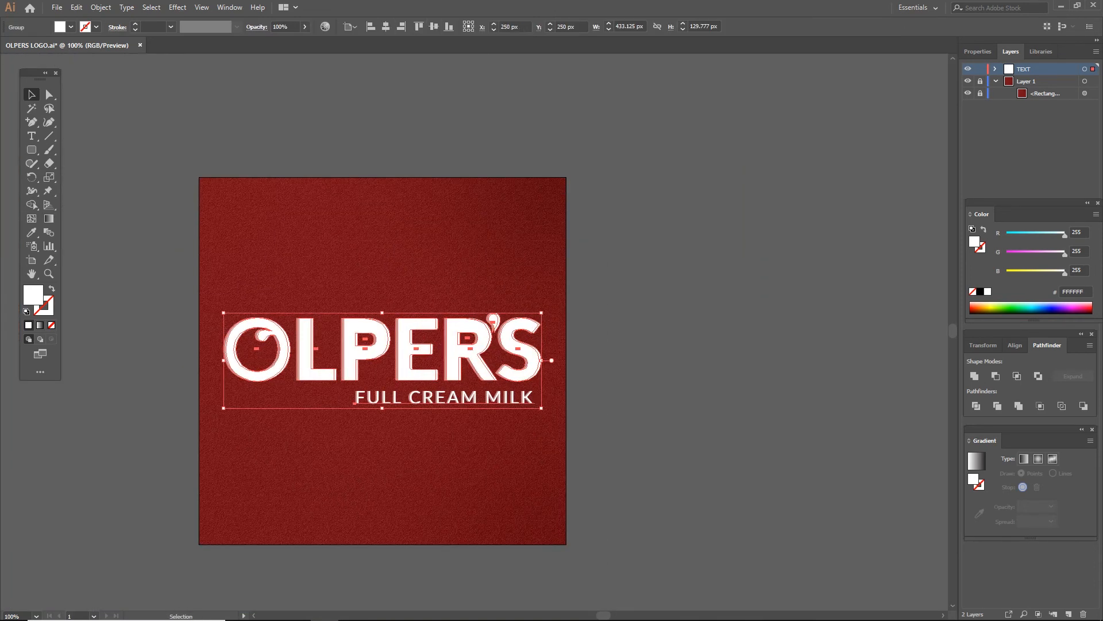
Apply a Drop Shadow to the logo using Multiply mode, 75% opacity, 7 px X and Y offsets, and 5 px blur.
left_click(202, 7)
left_click(338, 138)
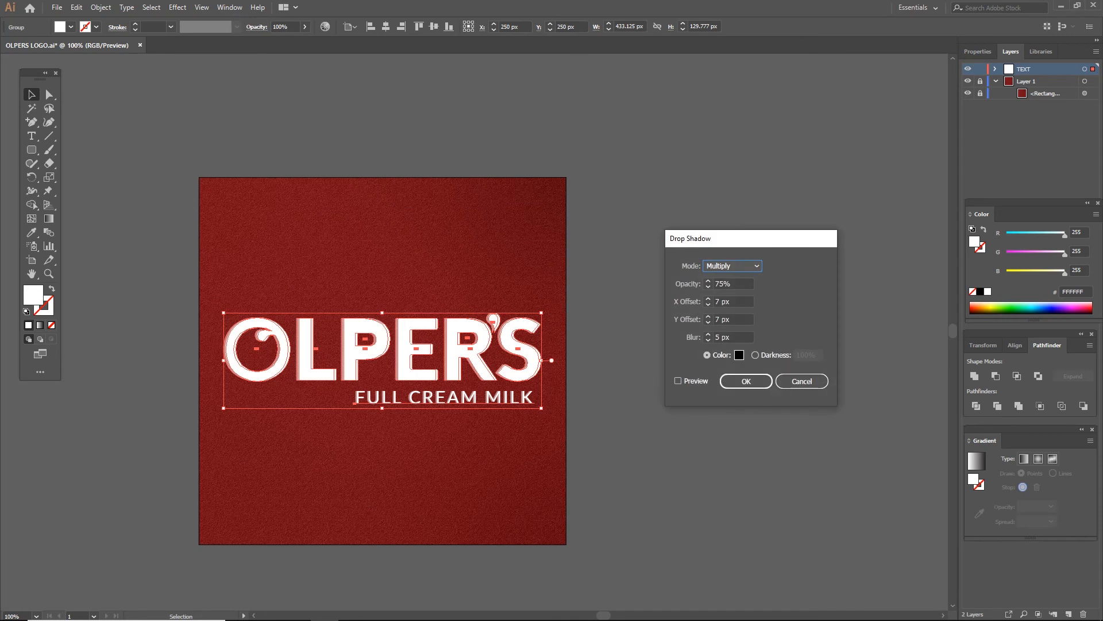
left_click(678, 381)
left_click(746, 380)
left_click(712, 356)
left_click(57, 7)
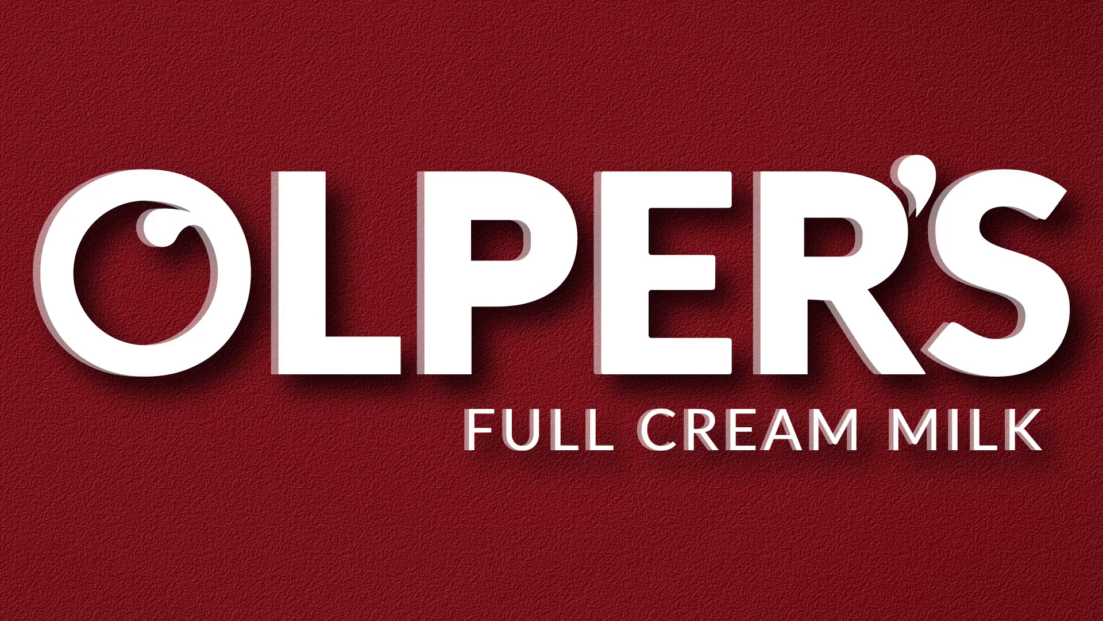